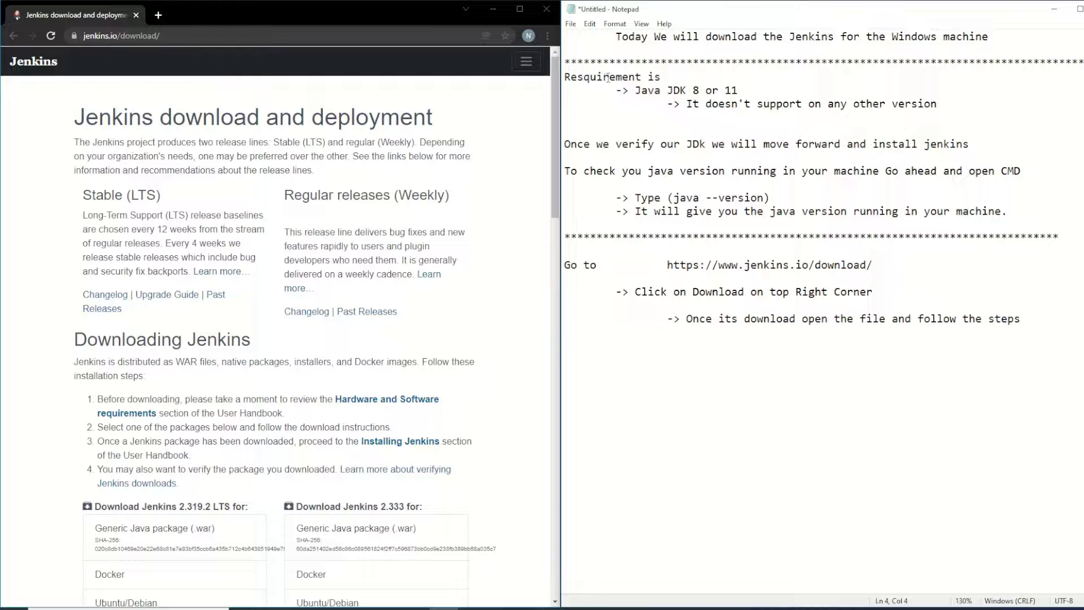
Step: Correct the notes to read "Requirement is" and "your java version", and review the JDK requirement lines
{"action": "key", "text": "BackSpace"}
{"action": "left_click_drag", "start_coordinate": [637, 92], "coordinate": [942, 101]}
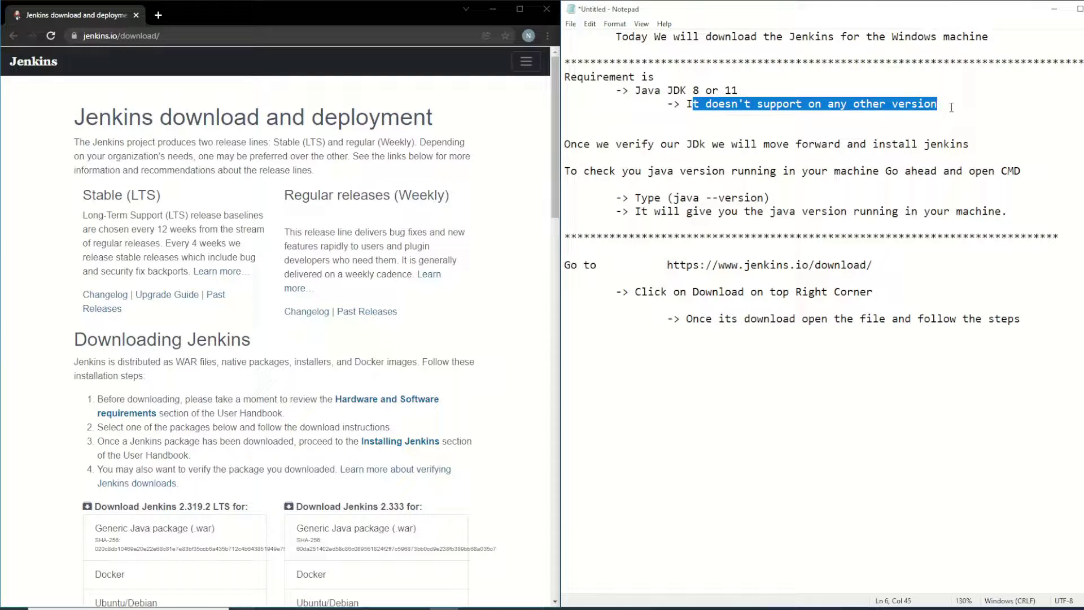
{"action": "left_click_drag", "start_coordinate": [562, 145], "coordinate": [968, 151]}
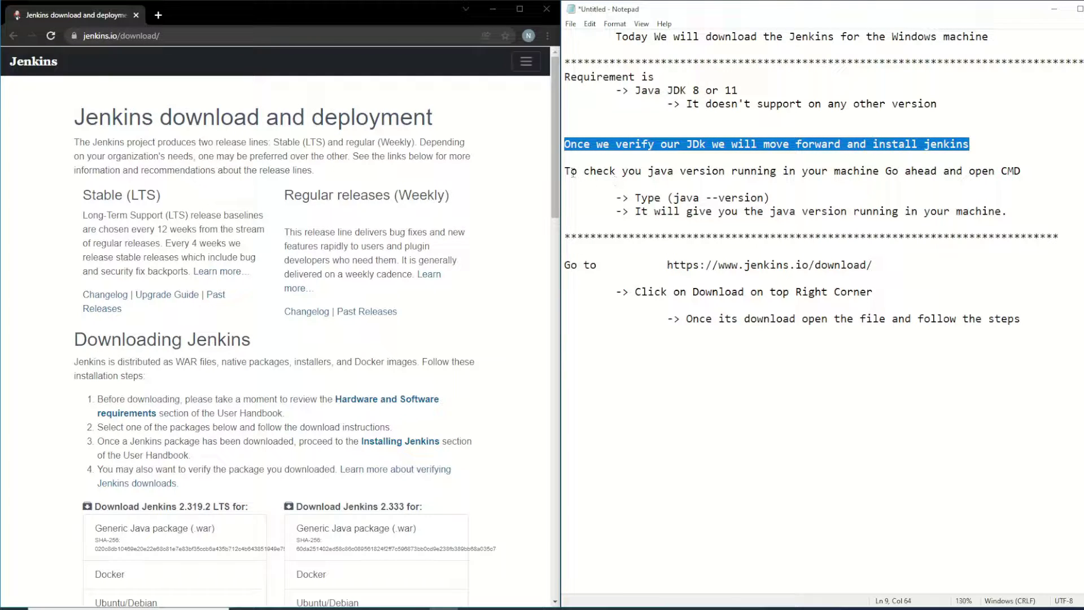
{"action": "left_click_drag", "start_coordinate": [572, 171], "coordinate": [732, 171]}
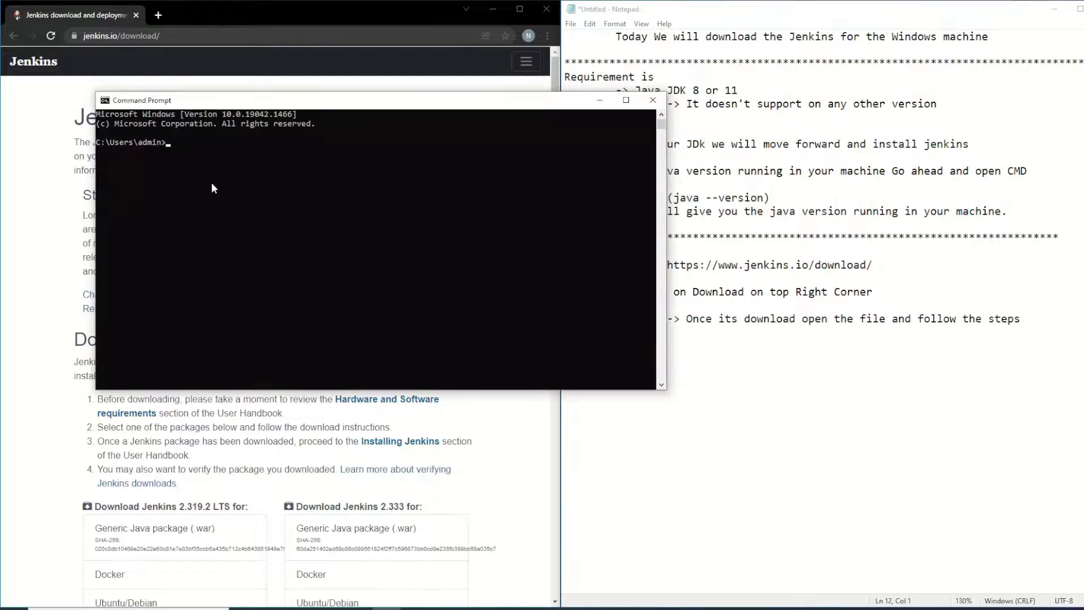
Step: Switch to Command Prompt and check the installed Java version with java --version
{"action": "left_click_drag", "start_coordinate": [276, 104], "coordinate": [184, 87]}
{"action": "left_click_drag", "start_coordinate": [615, 198], "coordinate": [785, 200]}
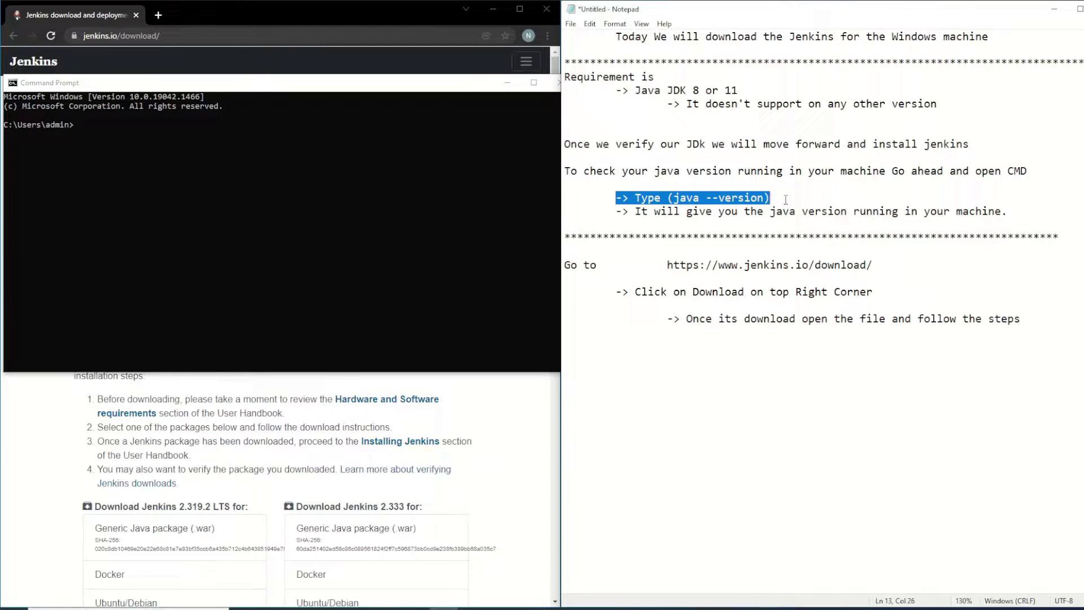
{"action": "left_click", "coordinate": [175, 167]}
{"action": "type", "text": "java --"}
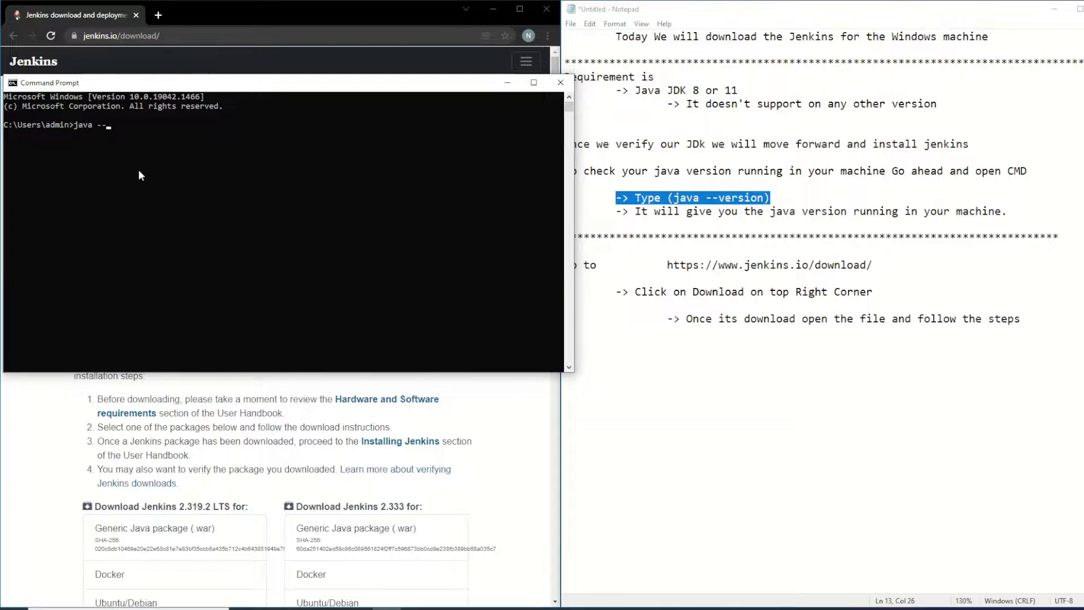
{"action": "type", "text": "version"}
{"action": "key", "text": "Return"}
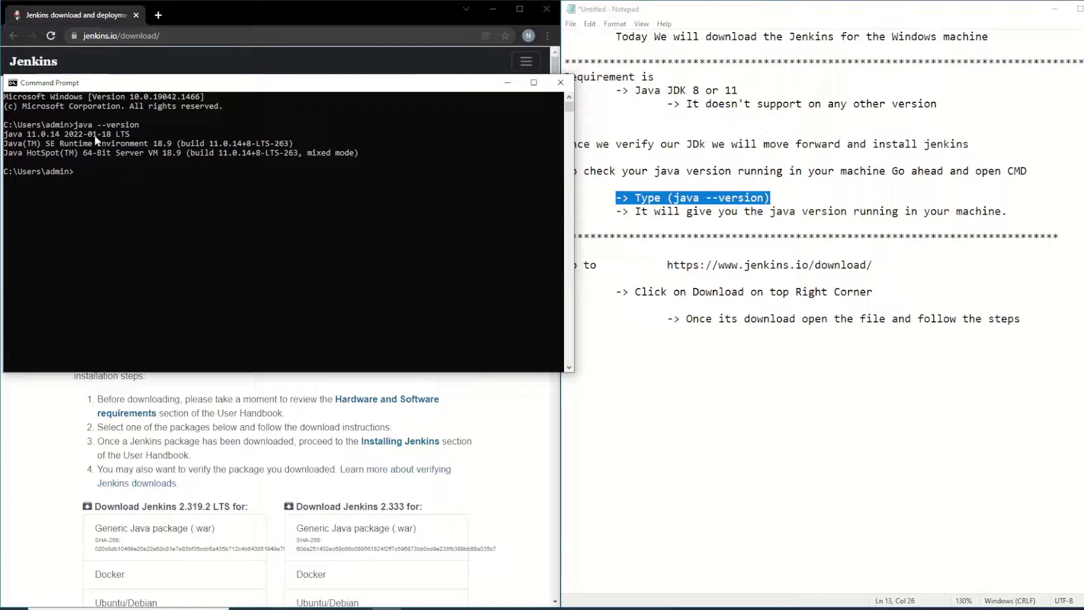
Step: Compare the Java version reported in Command Prompt with the JDK requirement in the notes
{"action": "left_click_drag", "start_coordinate": [144, 137], "coordinate": [3, 140]}
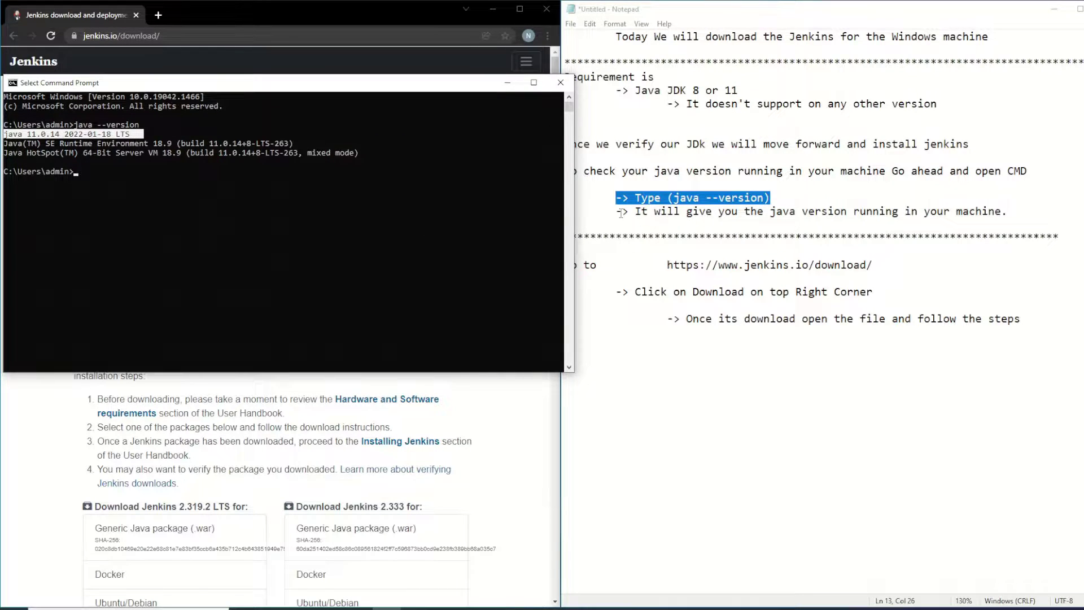
{"action": "left_click_drag", "start_coordinate": [583, 77], "coordinate": [655, 77]}
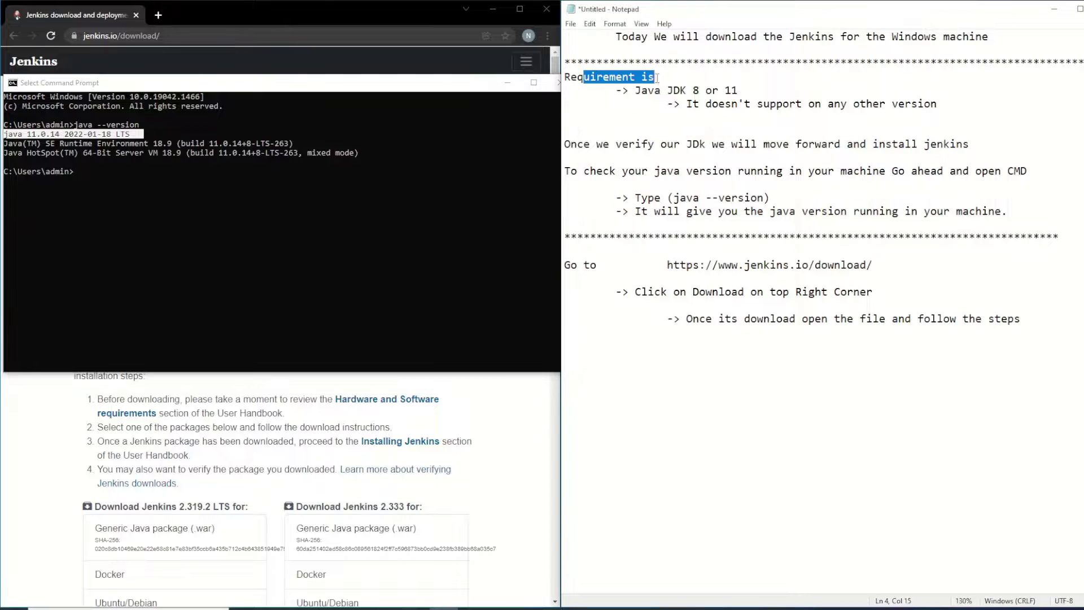
{"action": "left_click_drag", "start_coordinate": [743, 90], "coordinate": [719, 90]}
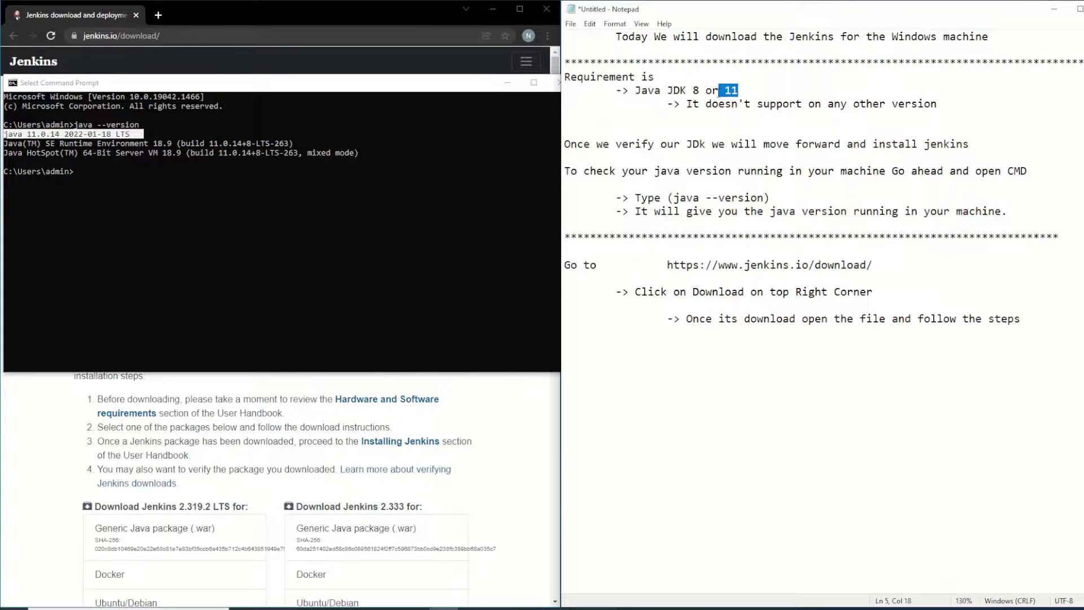
{"action": "left_click", "coordinate": [170, 148]}
{"action": "left_click", "coordinate": [151, 135]}
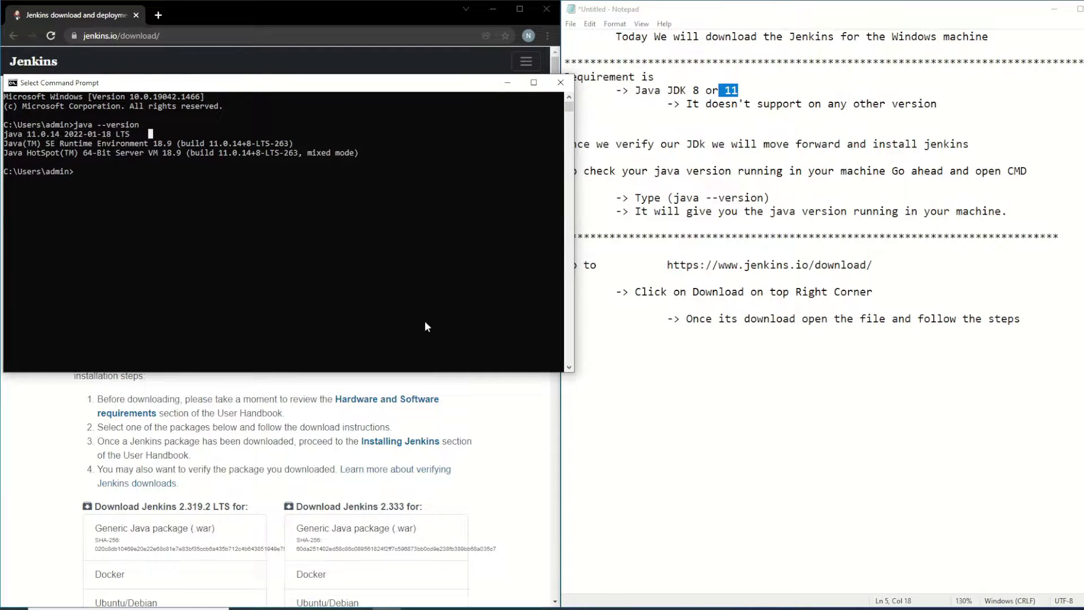
Step: Minimize Command Prompt and compare the Jenkins download address in the notes with the page open in the browser
{"action": "left_click_drag", "start_coordinate": [667, 264], "coordinate": [880, 266]}
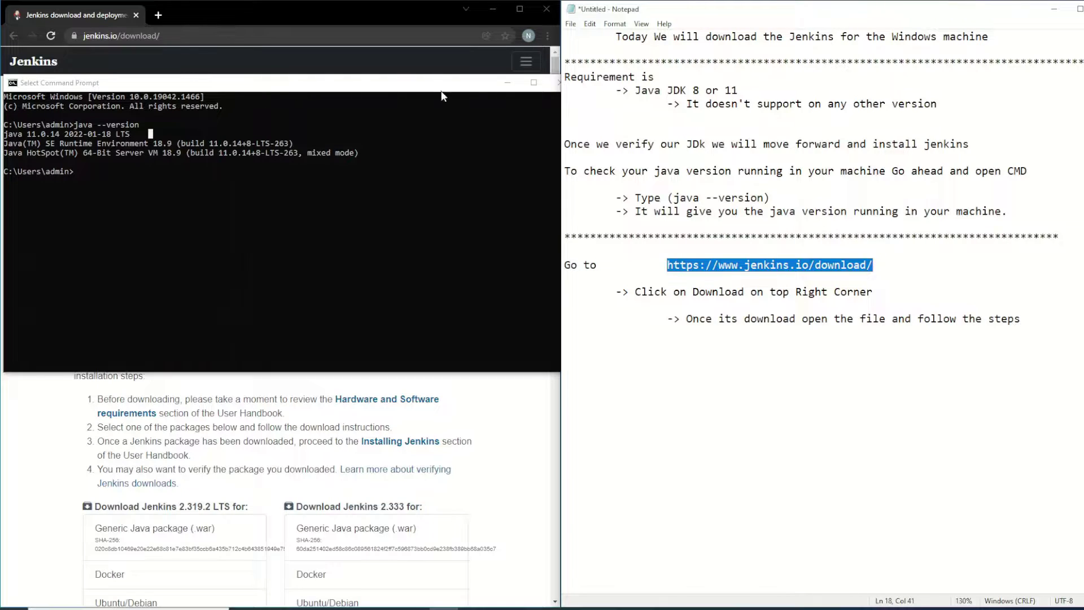
{"action": "left_click", "coordinate": [507, 82]}
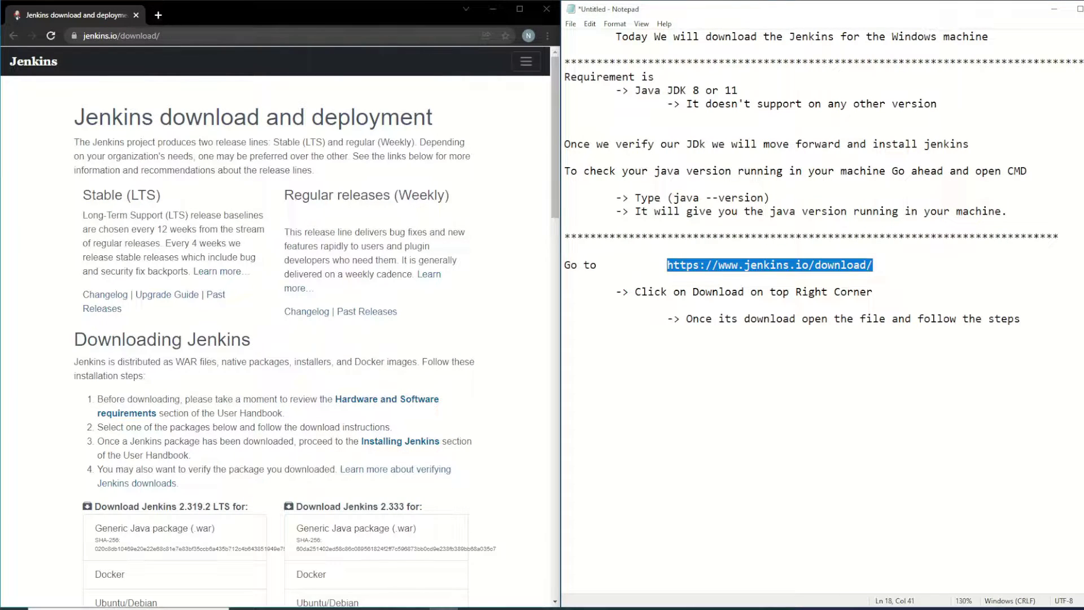
{"action": "left_click", "coordinate": [160, 34]}
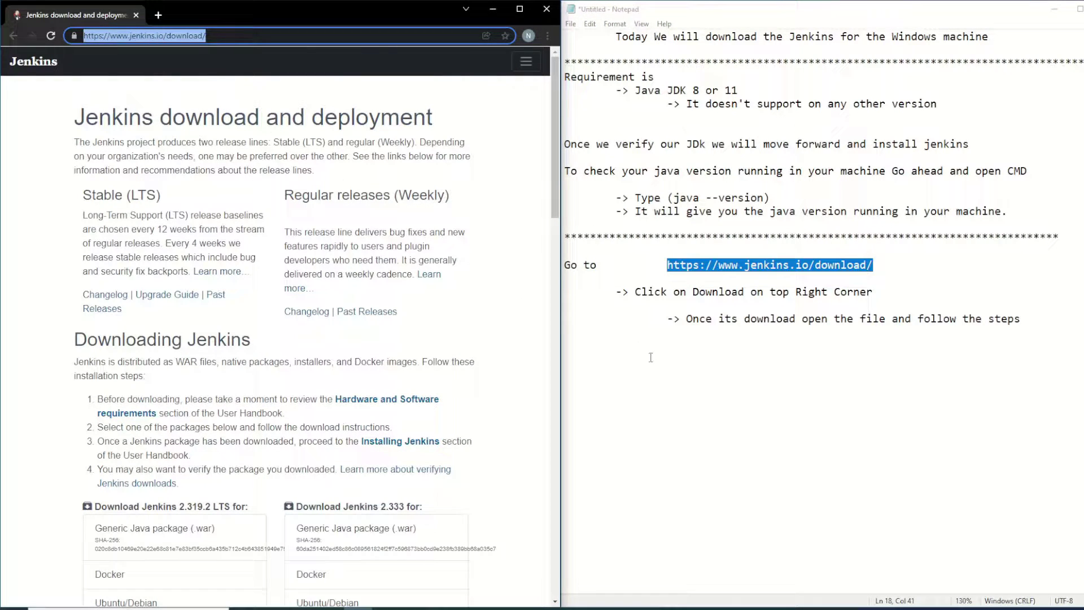
{"action": "key", "text": "alt+Tab"}
{"action": "key", "text": "Left"}
{"action": "key", "text": "Down"}
{"action": "key", "text": "Down"}
{"action": "key", "text": "Down"}
{"action": "key", "text": "Down"}
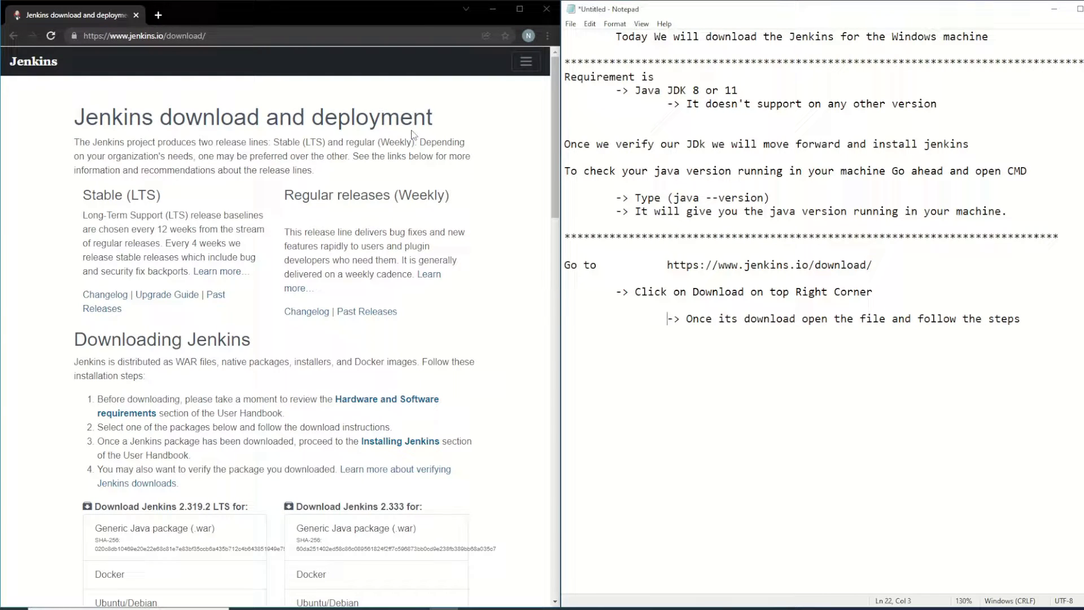
Step: Download the Jenkins 2.319.2 LTS installer for Windows in the maximized browser, and add the line "-> Select the Windows" to the notes
{"action": "left_click", "coordinate": [519, 9]}
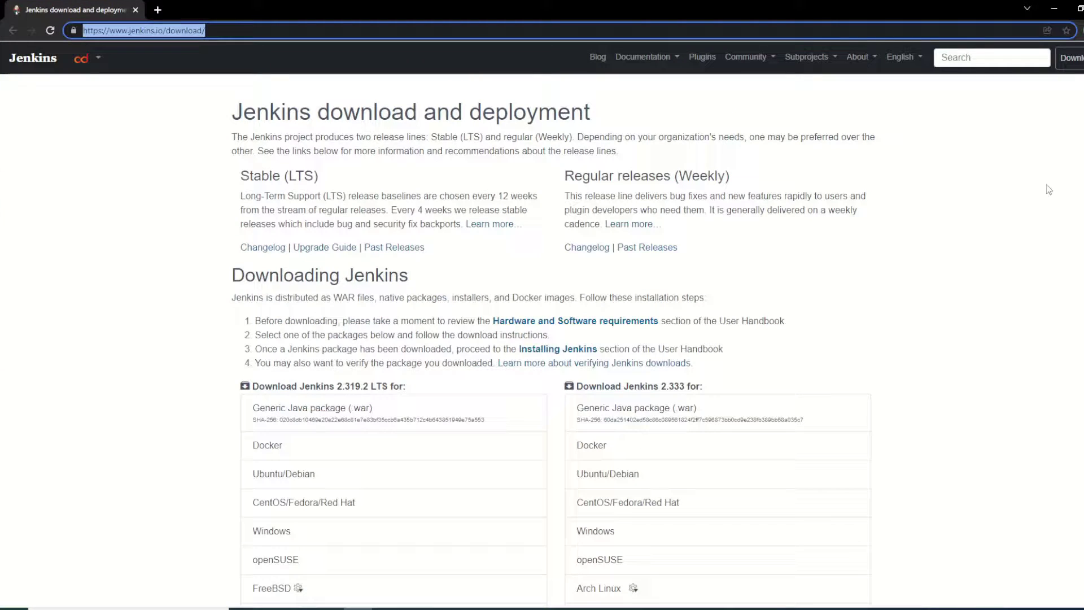
{"action": "left_click", "coordinate": [1068, 57]}
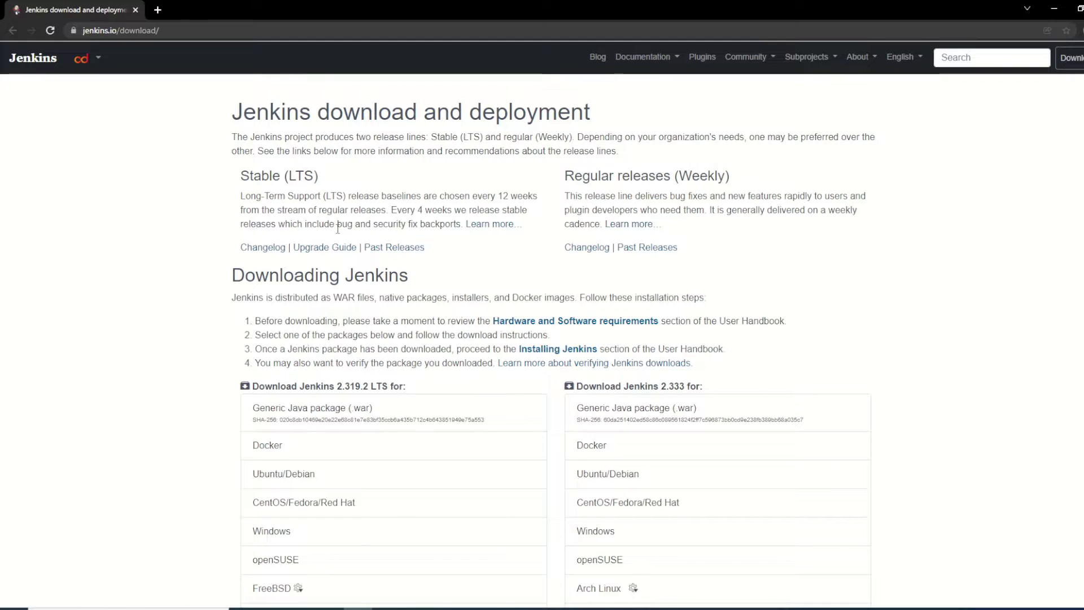
{"action": "scroll", "coordinate": [327, 363], "scroll_direction": "down", "scroll_amount": 3}
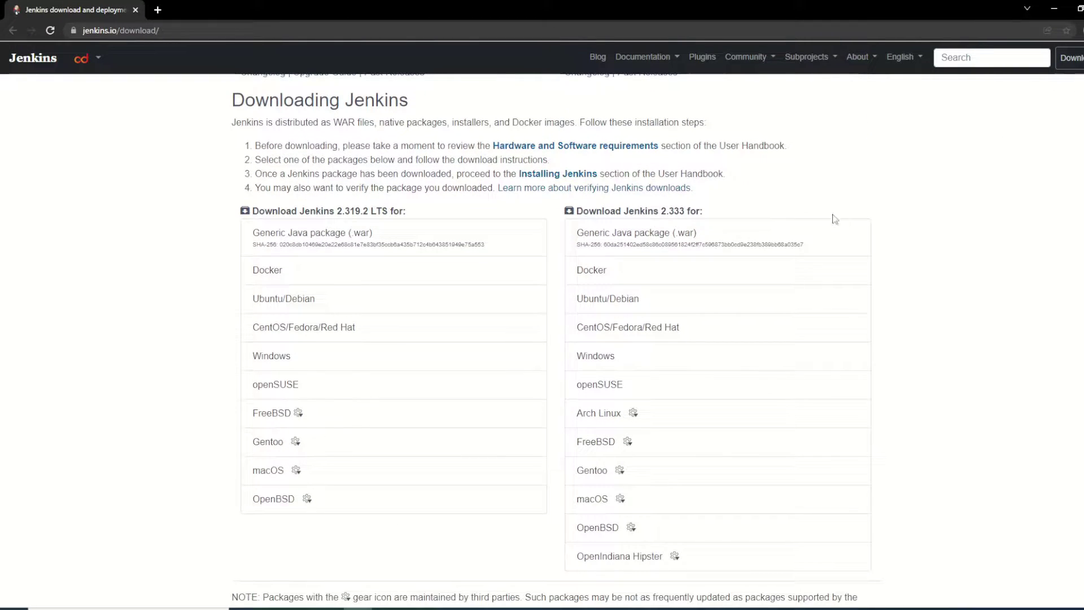
{"action": "left_click", "coordinate": [294, 362]}
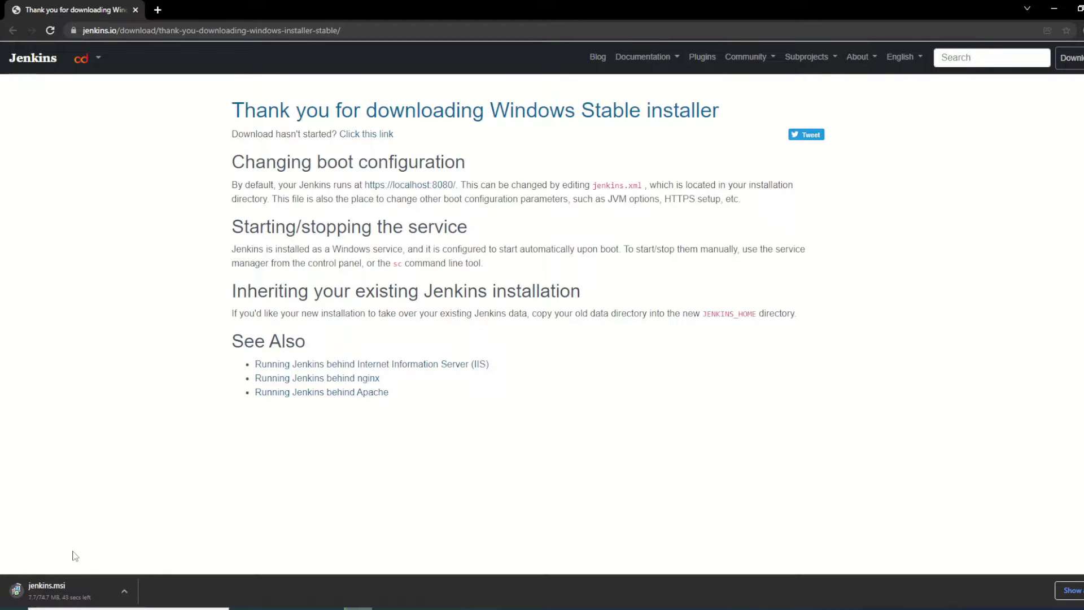
{"action": "key", "text": "alt+Tab"}
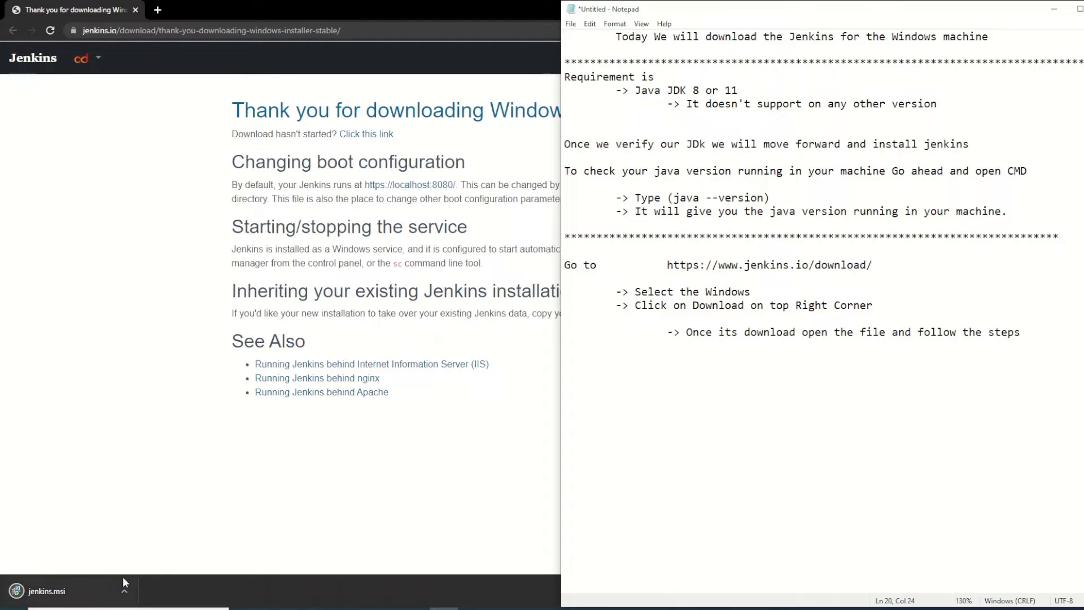
Step: Start the jenkins.msi setup, accepting C:\Program Files\Jenkins\ as the destination and running the service as LocalSystem
{"action": "left_click", "coordinate": [54, 590]}
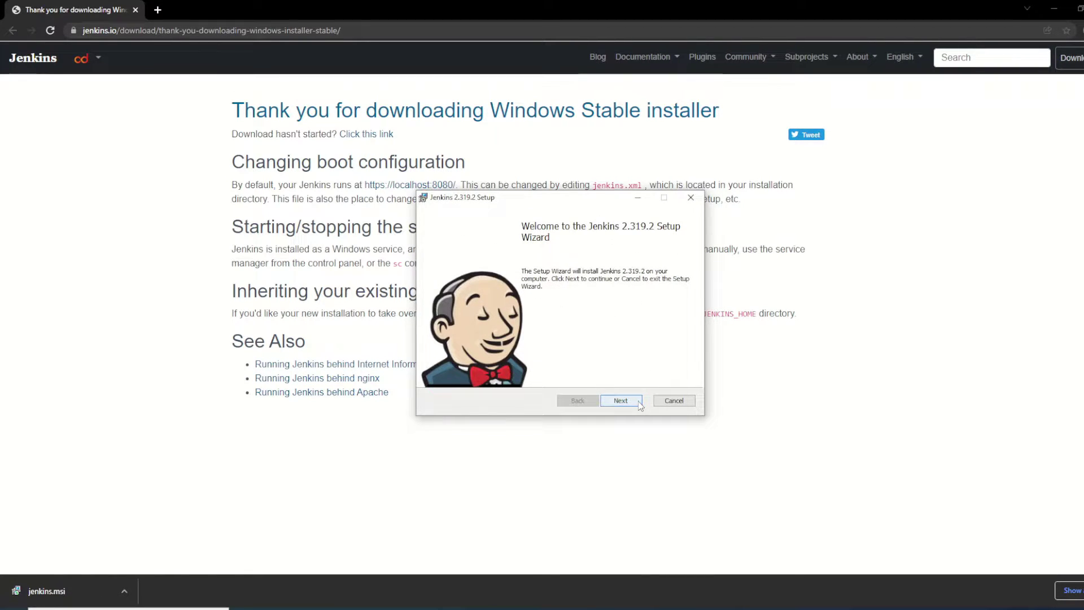
{"action": "left_click", "coordinate": [620, 400]}
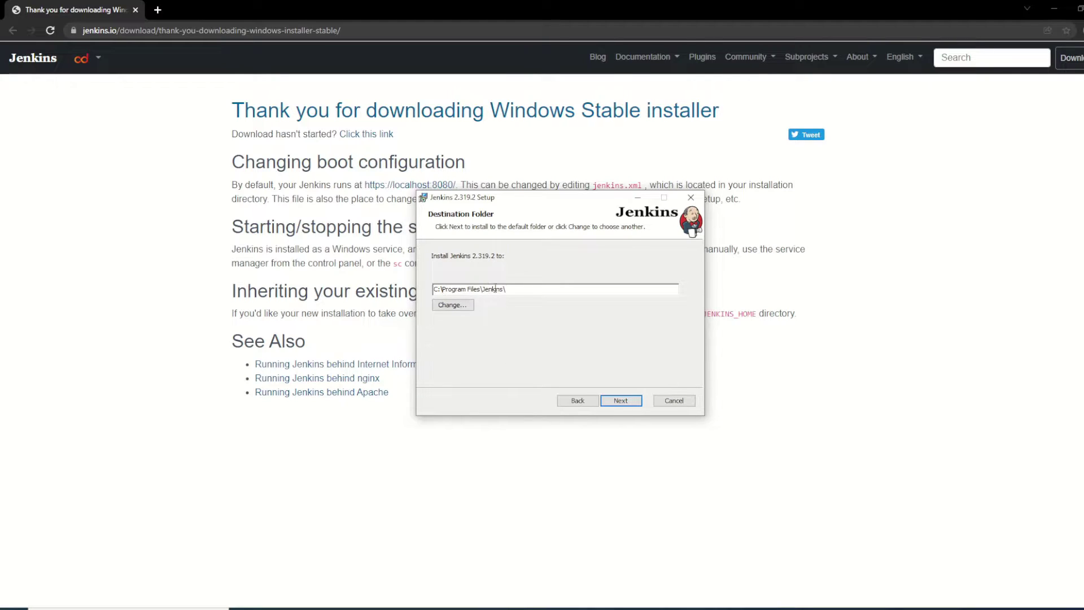
{"action": "left_click", "coordinate": [614, 400]}
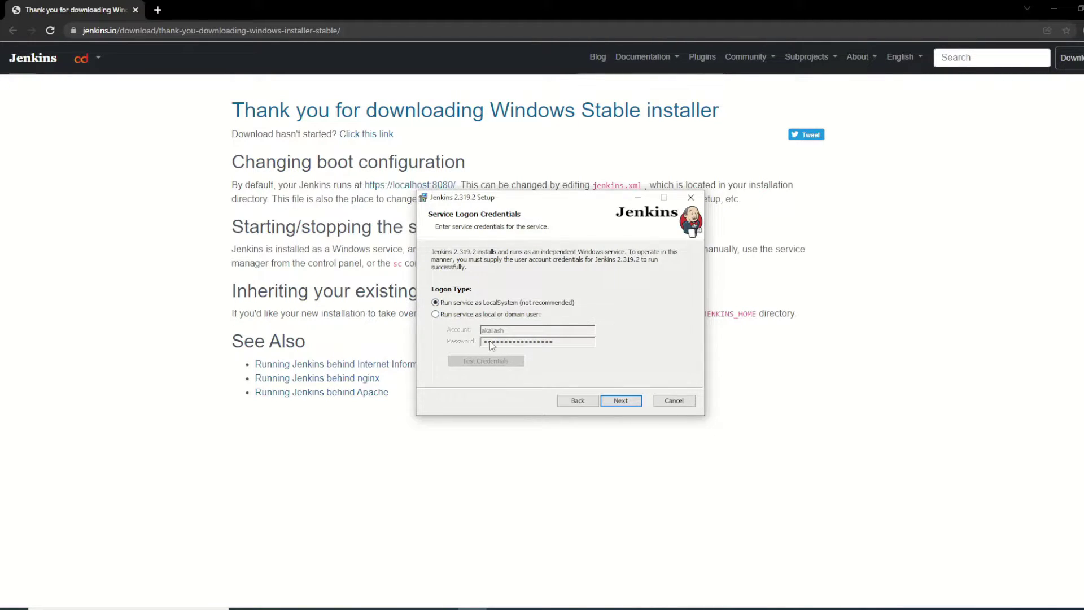
{"action": "left_click", "coordinate": [634, 402]}
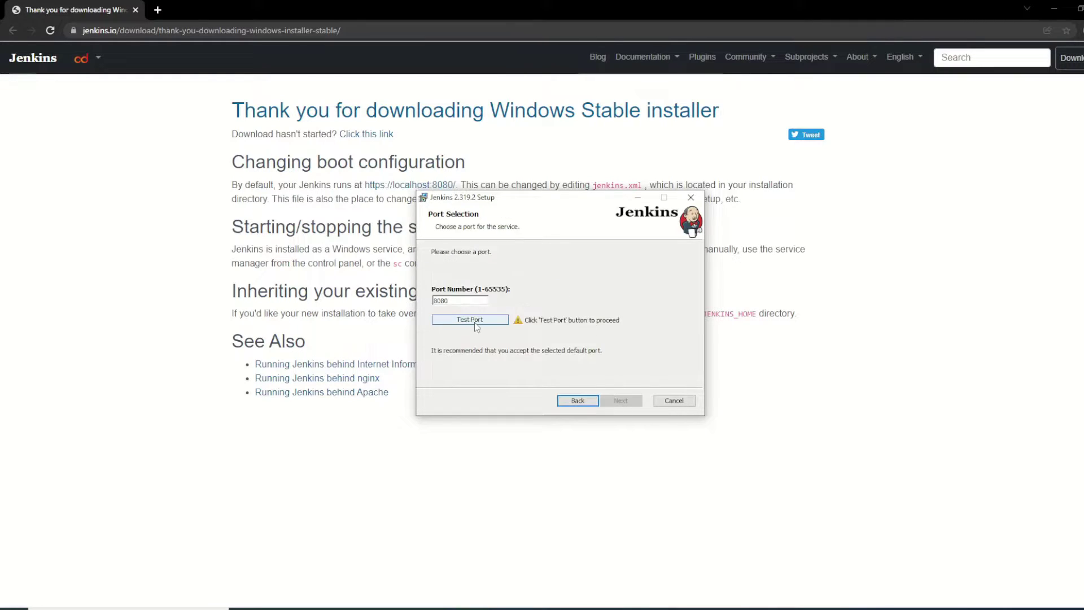
Step: Test port 8080 for the service and accept C:\Program Files\Java\jdk-11.0.14\ as the Java home directory
{"action": "left_click", "coordinate": [474, 322]}
{"action": "left_click", "coordinate": [619, 399]}
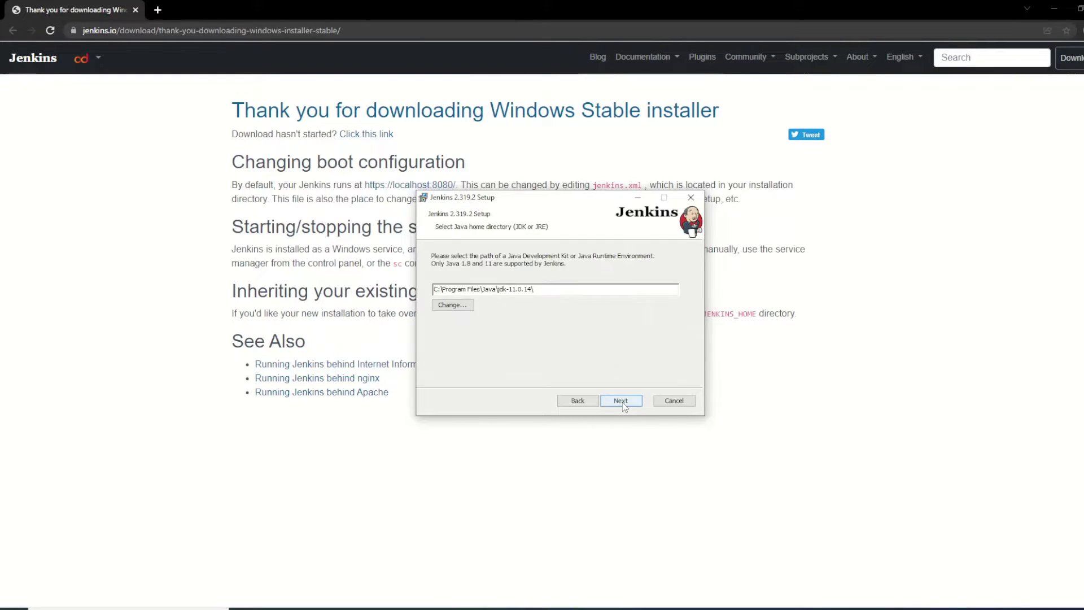
{"action": "left_click", "coordinate": [618, 399]}
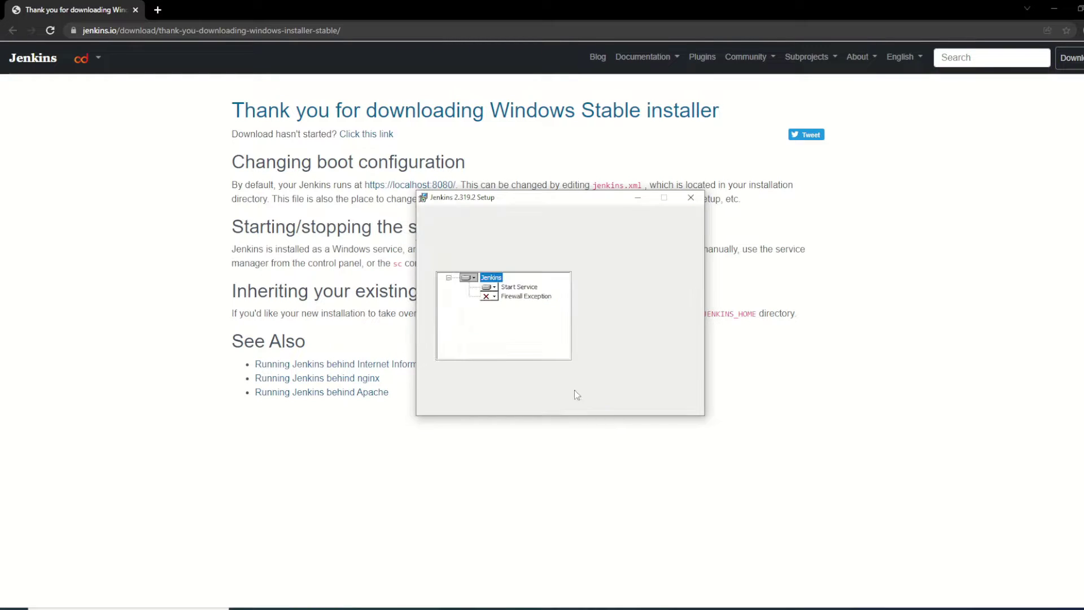
Step: Include the entire Firewall Exception feature on the local hard drive, then install Jenkins and finish the setup wizard
{"action": "left_click", "coordinate": [494, 297]}
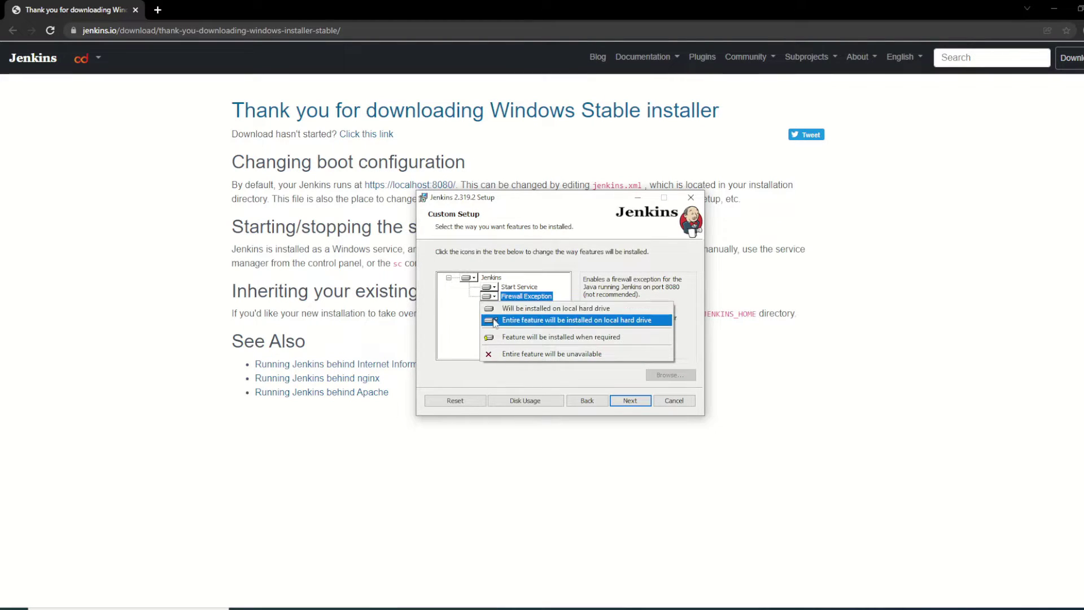
{"action": "left_click", "coordinate": [564, 320]}
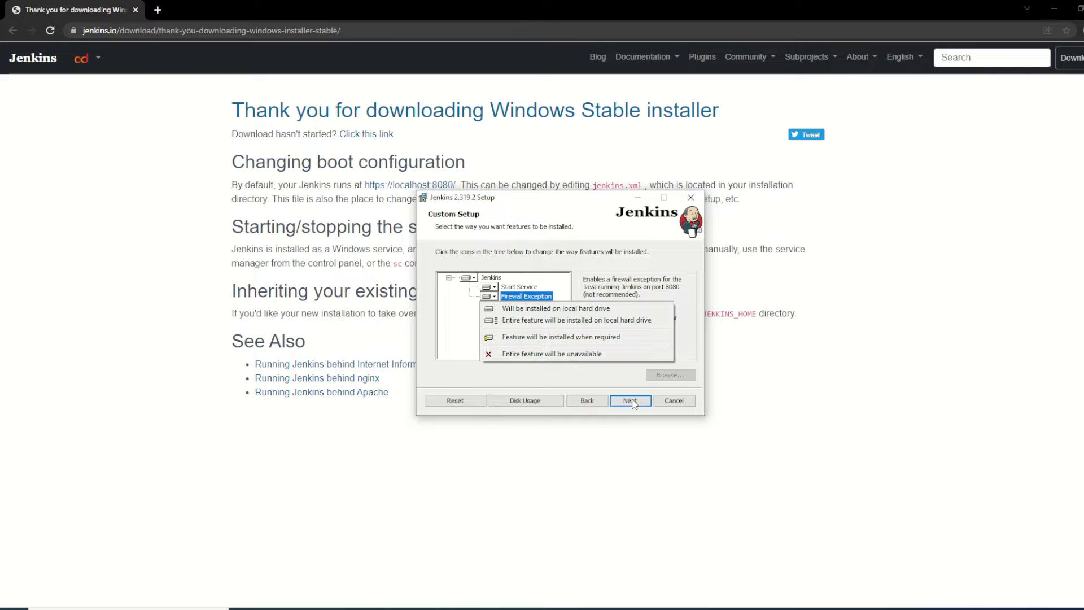
{"action": "left_click", "coordinate": [630, 401]}
{"action": "left_click", "coordinate": [630, 401]}
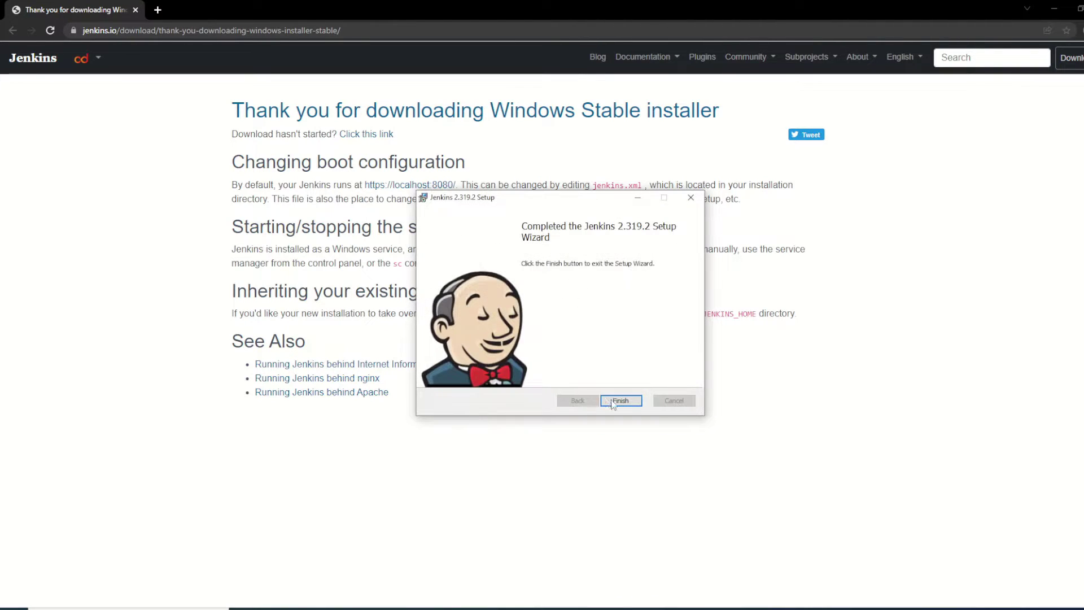
{"action": "left_click", "coordinate": [619, 400]}
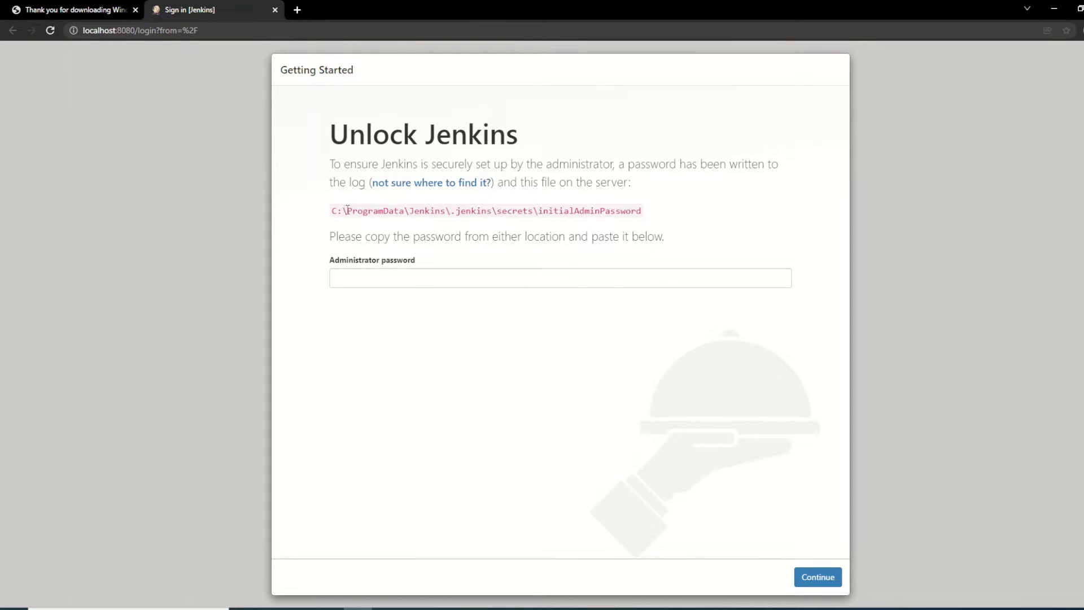
Step: Switch to Windows PowerShell, change to the C:\ProgramData\Jenkins\.jenkins\secrets folder and list its contents
{"action": "left_click_drag", "start_coordinate": [332, 210], "coordinate": [649, 215]}
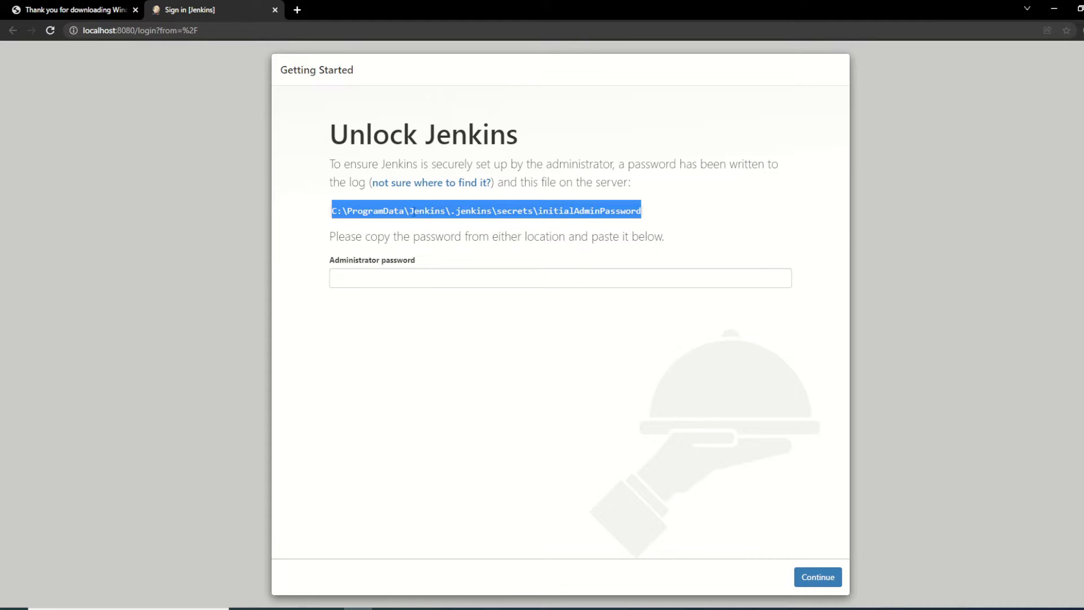
{"action": "key", "text": "alt+Tab"}
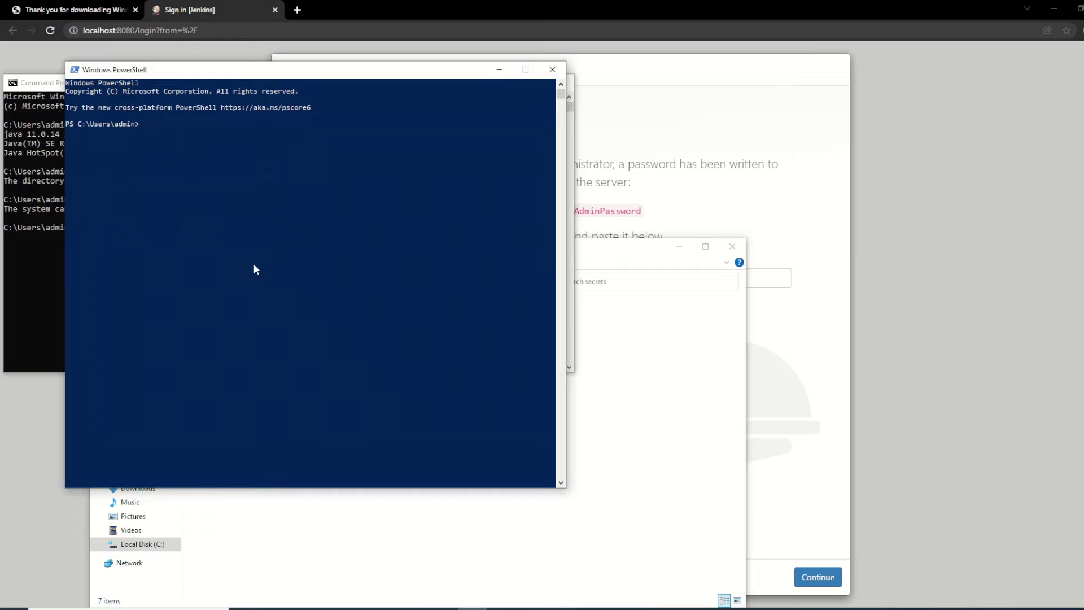
{"action": "type", "text": "cd C:\\ProgramData\\Jenkins\\.jenkins\\secrets"}
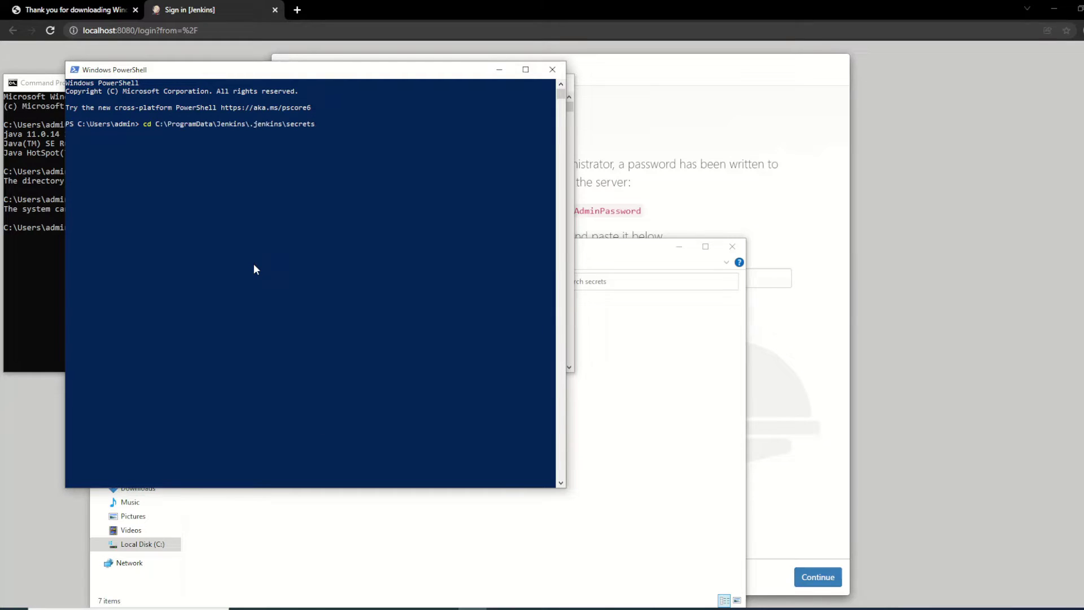
{"action": "key", "text": "Return"}
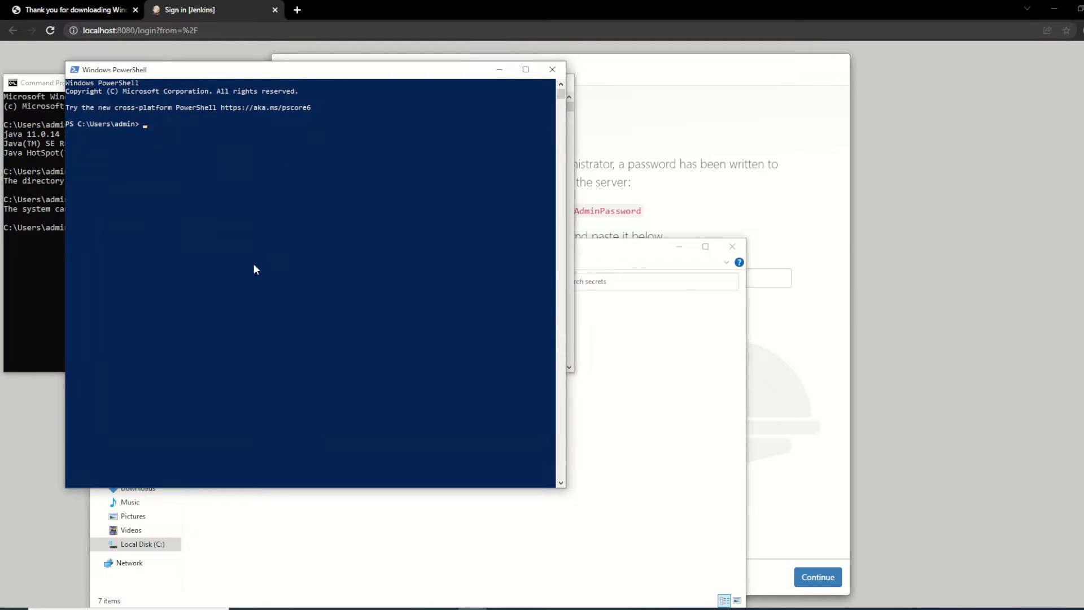
{"action": "type", "text": "cd"}
{"action": "type", "text": "C:\\ProgramData\\Jenkins\\.jenkins\\secrets"}
{"action": "key", "text": "Return"}
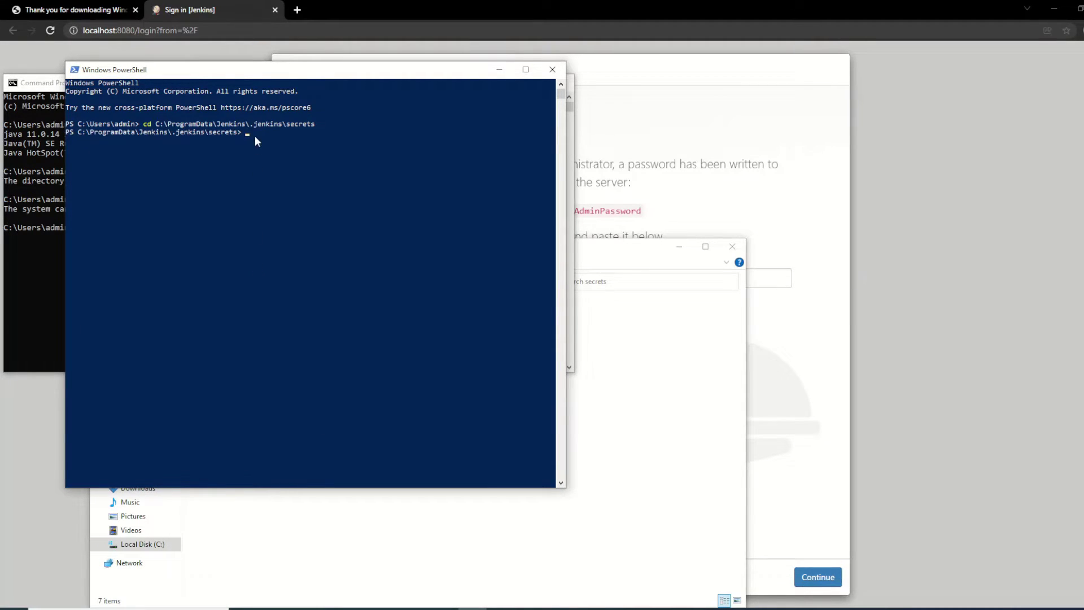
{"action": "type", "text": "ls"}
{"action": "key", "text": "Return"}
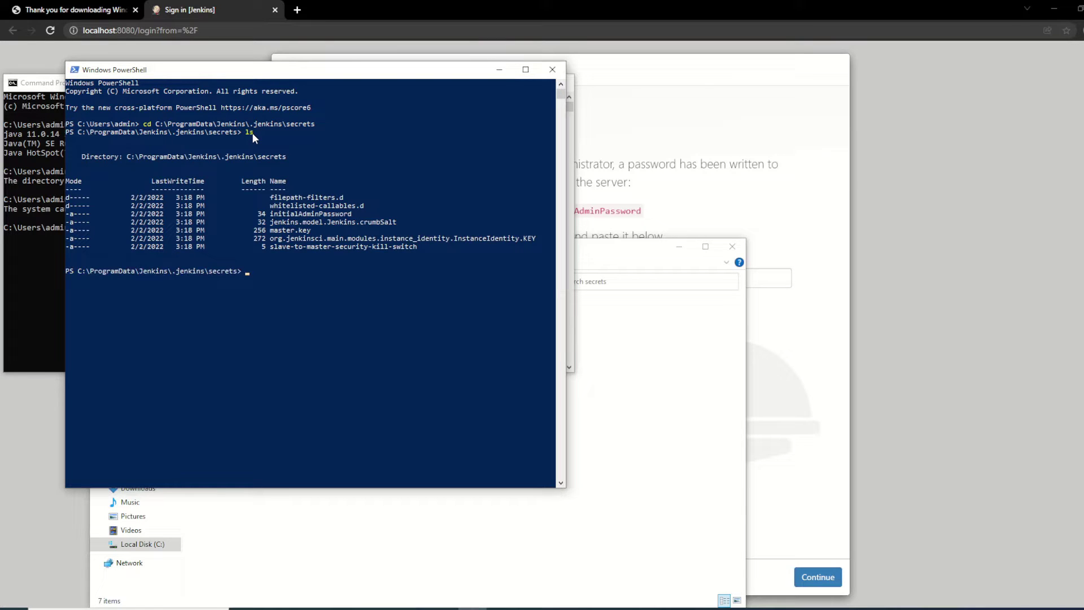
Step: Display the contents of the initialAdminPassword file in PowerShell and copy the administrator password it contains
{"action": "type", "text": "cd initialAdminPassword"}
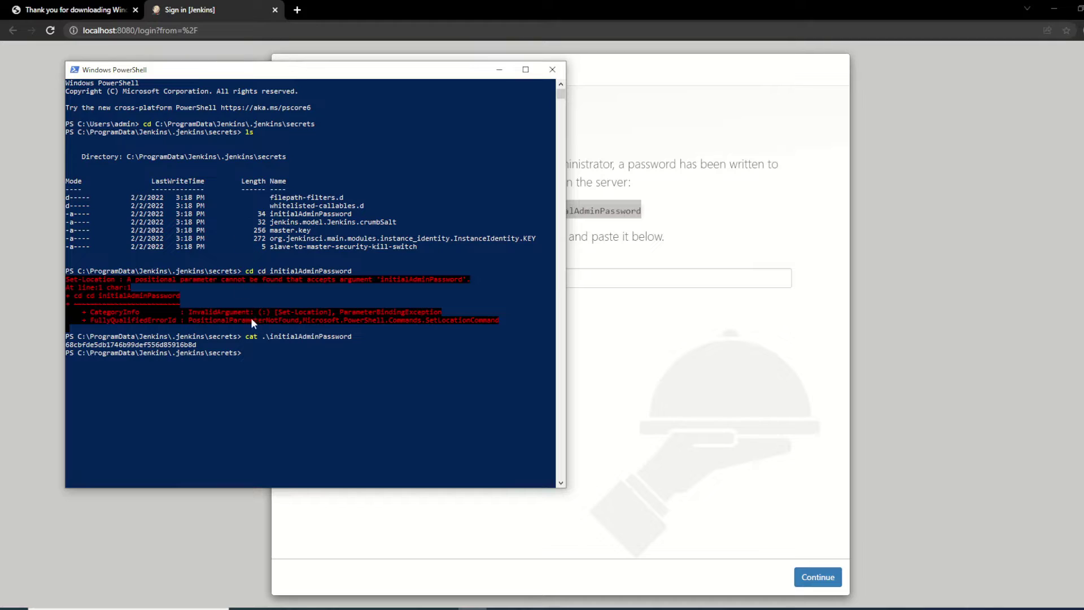
{"action": "left_click_drag", "start_coordinate": [199, 345], "coordinate": [111, 347]}
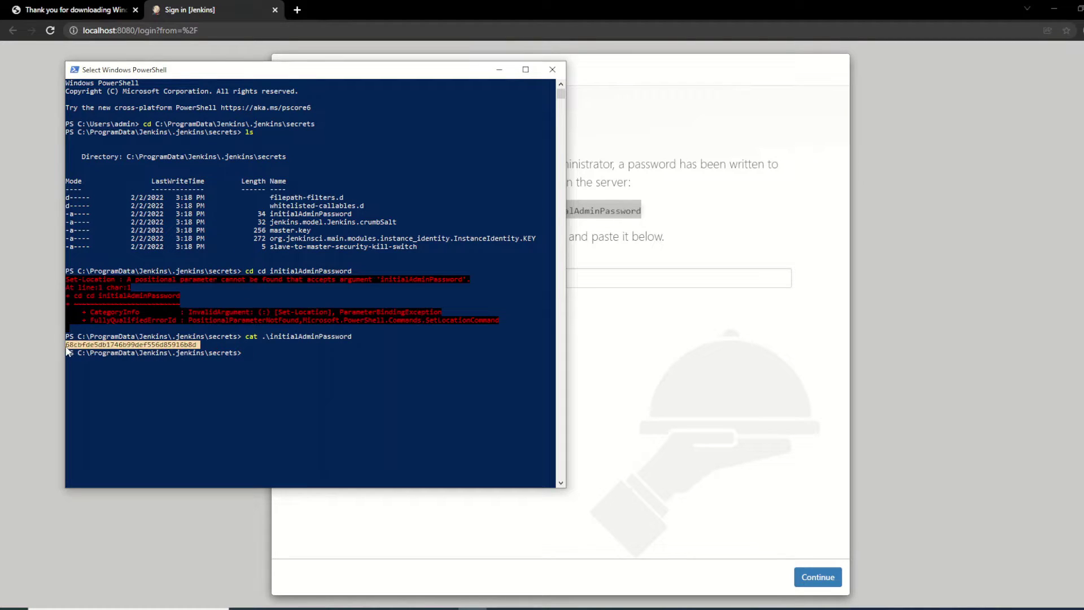
{"action": "right_click", "coordinate": [82, 348]}
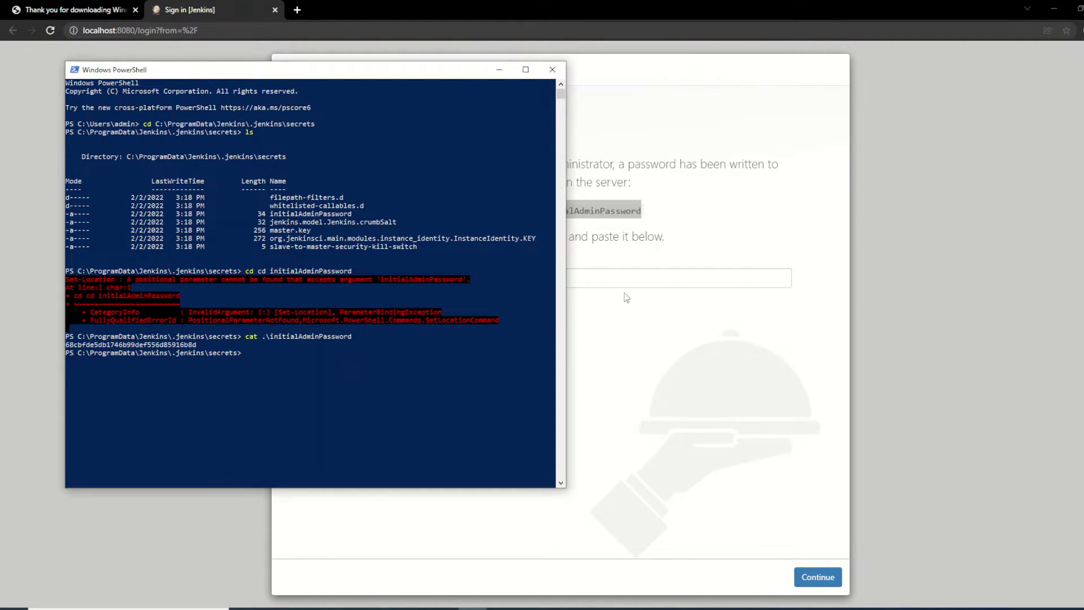
Step: Paste the copied password into the Administrator password field on the Unlock Jenkins page and continue
{"action": "left_click", "coordinate": [626, 274]}
{"action": "key", "text": "ctrl+v"}
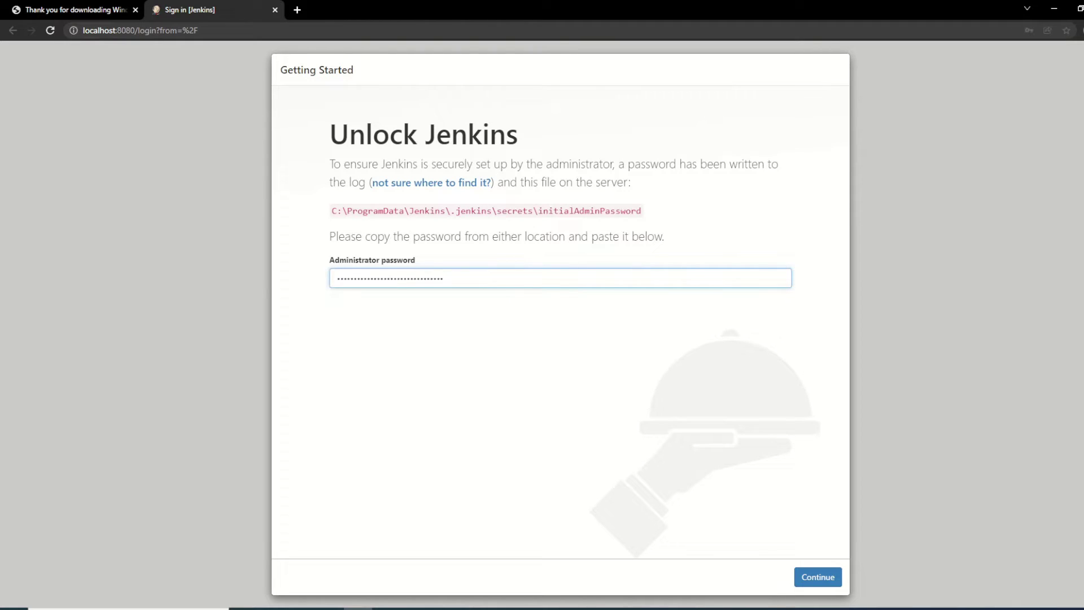
{"action": "left_click", "coordinate": [838, 583]}
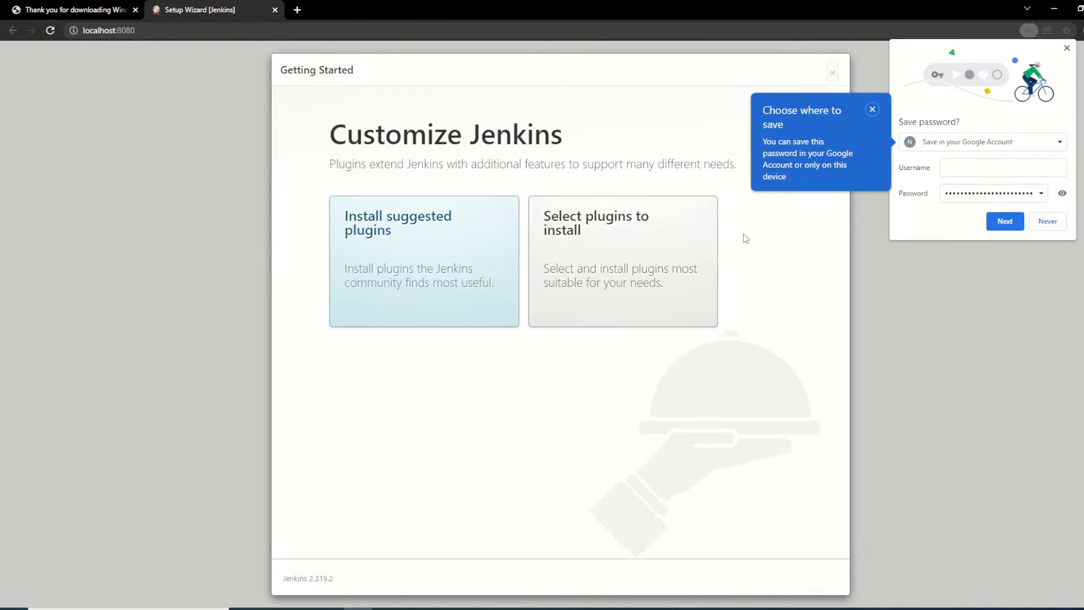
Step: Install the suggested Jenkins plugins and dismiss the browser's offer to save the administrator password
{"action": "left_click", "coordinate": [1004, 221]}
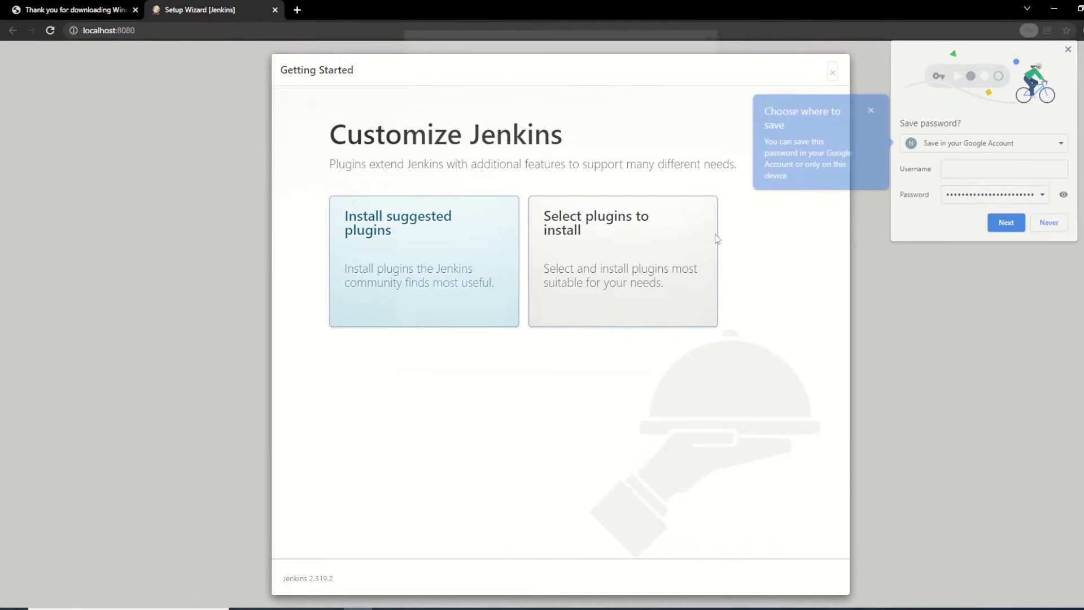
{"action": "left_click", "coordinate": [679, 341]}
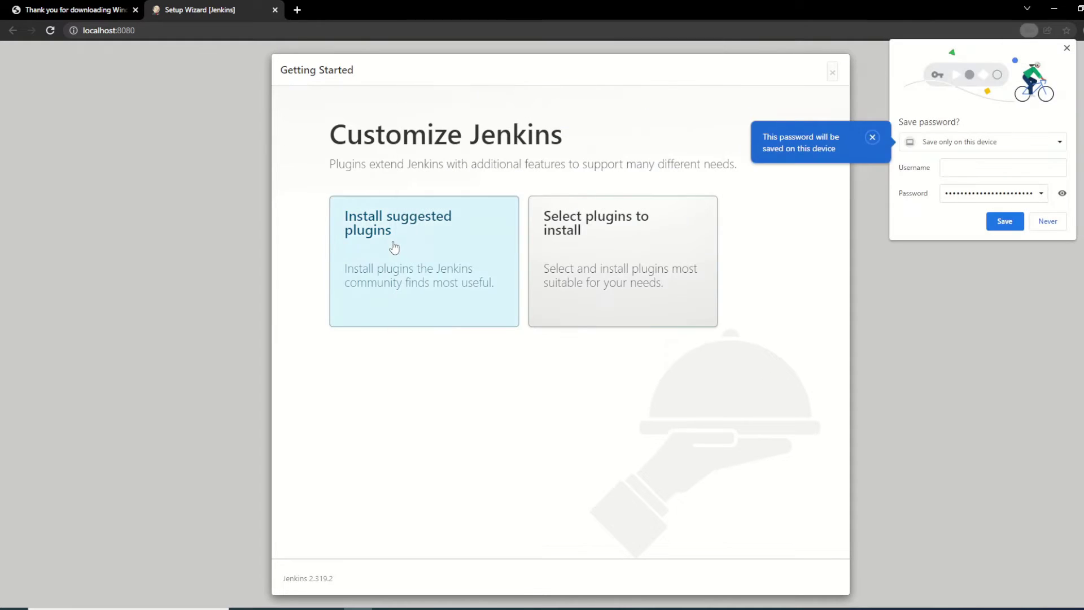
{"action": "left_click", "coordinate": [423, 310]}
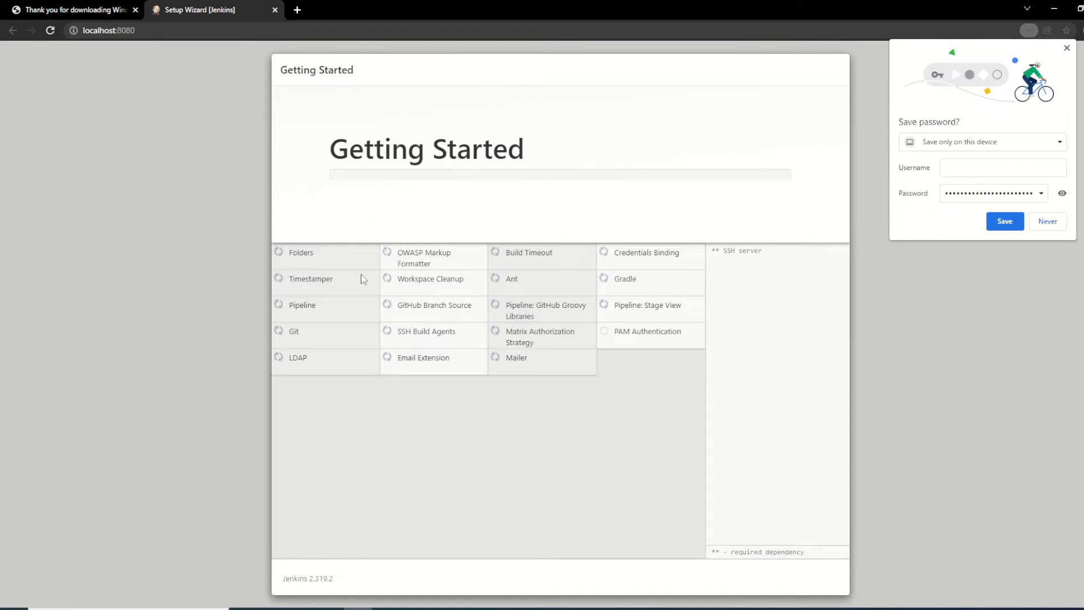
{"action": "left_click", "coordinate": [1066, 49]}
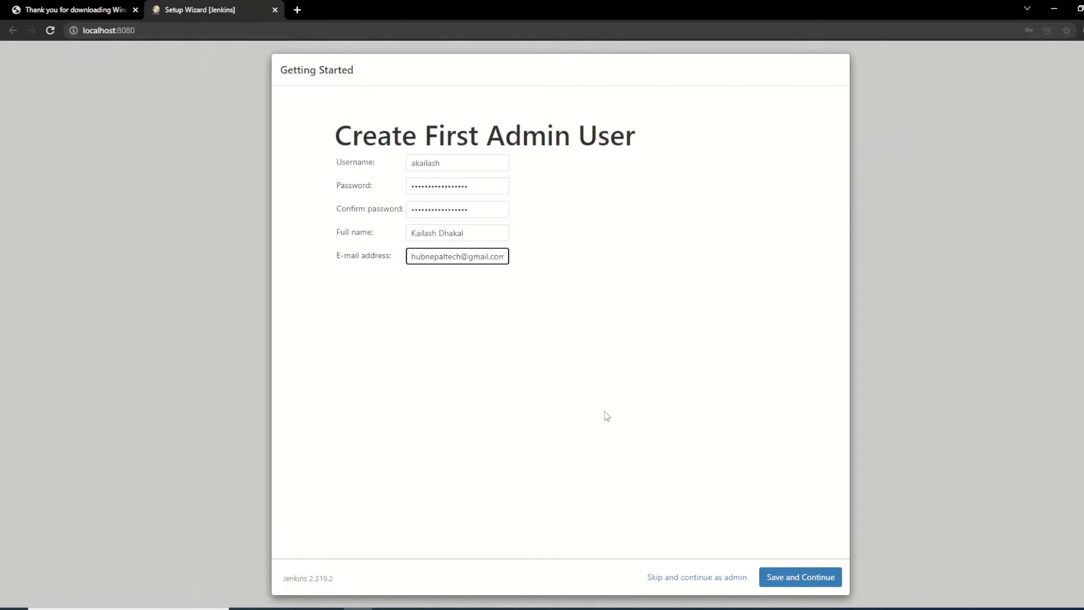
{"action": "left_click", "coordinate": [785, 576]}
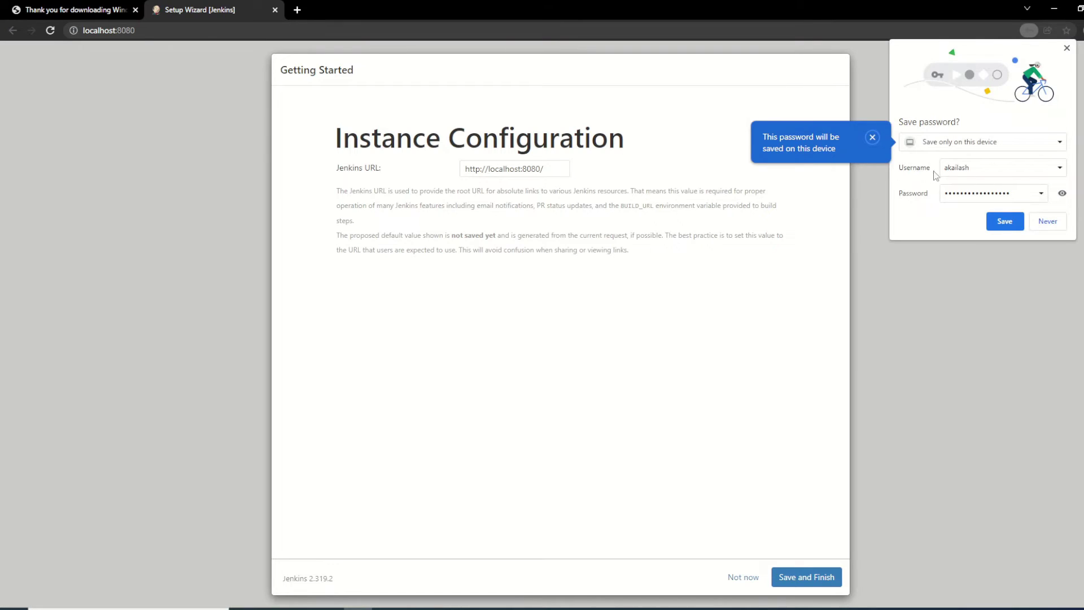
{"action": "left_click", "coordinate": [997, 221]}
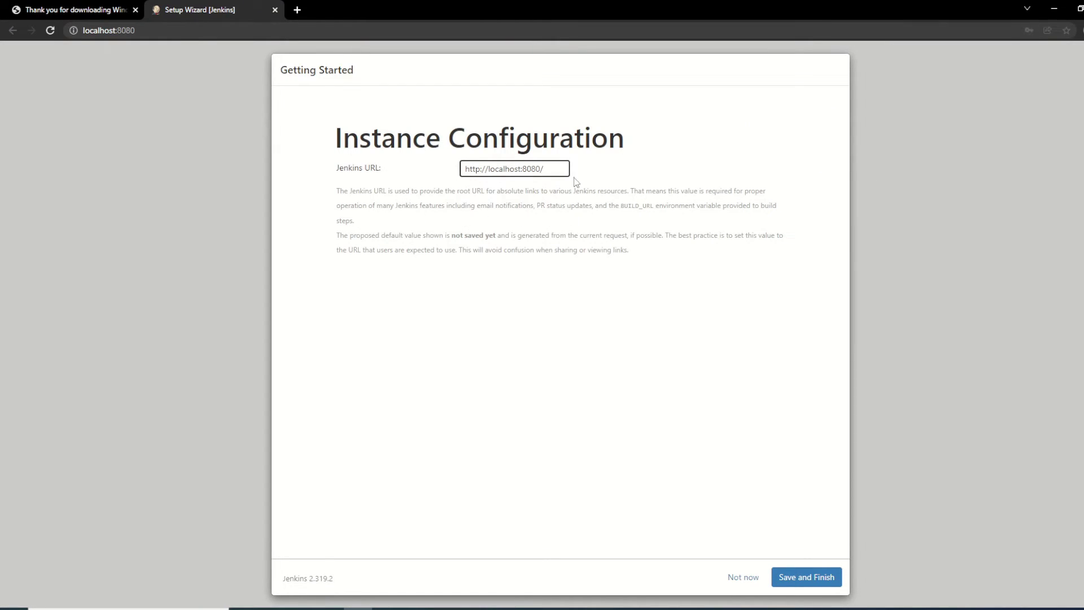
{"action": "left_click", "coordinate": [807, 578]}
{"action": "left_click", "coordinate": [367, 198]}
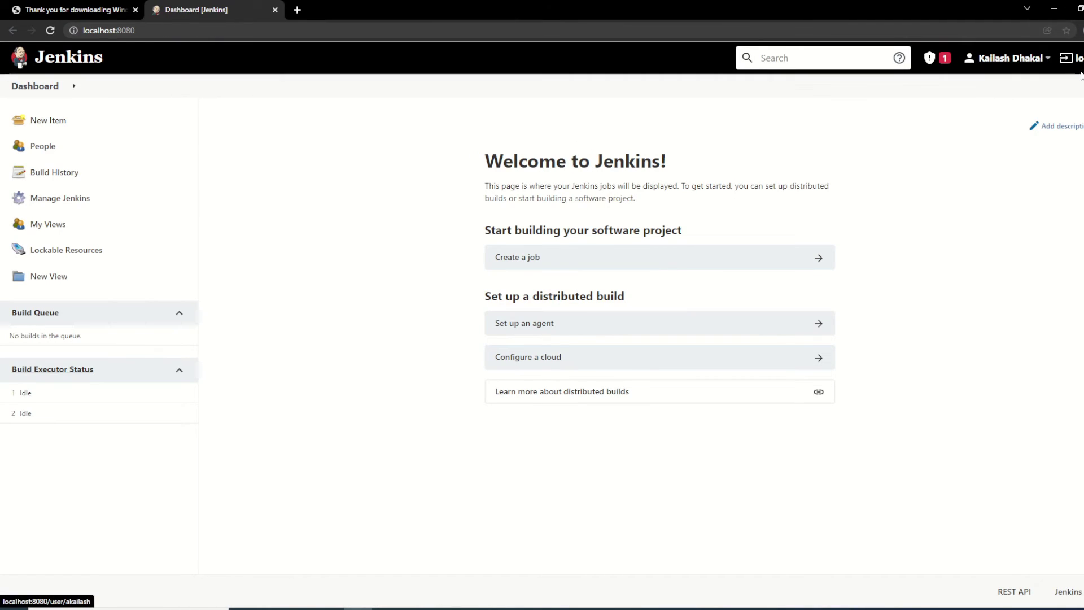
Step: Log out of Jenkins and sign back in with the stored admin credentials, enabling Keep me signed in
{"action": "left_click", "coordinate": [1072, 58]}
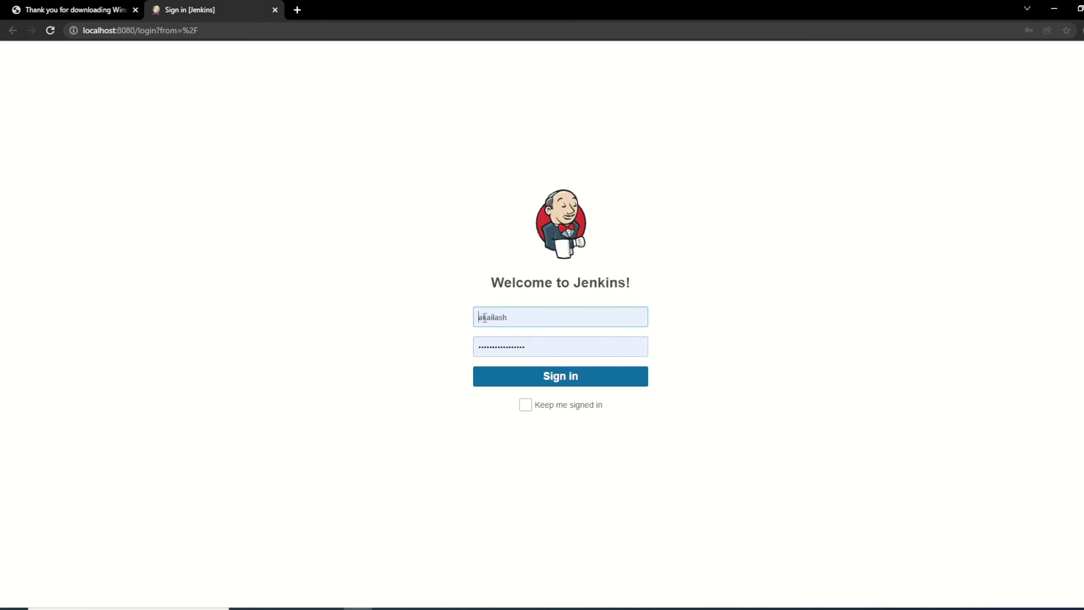
{"action": "left_click", "coordinate": [526, 405]}
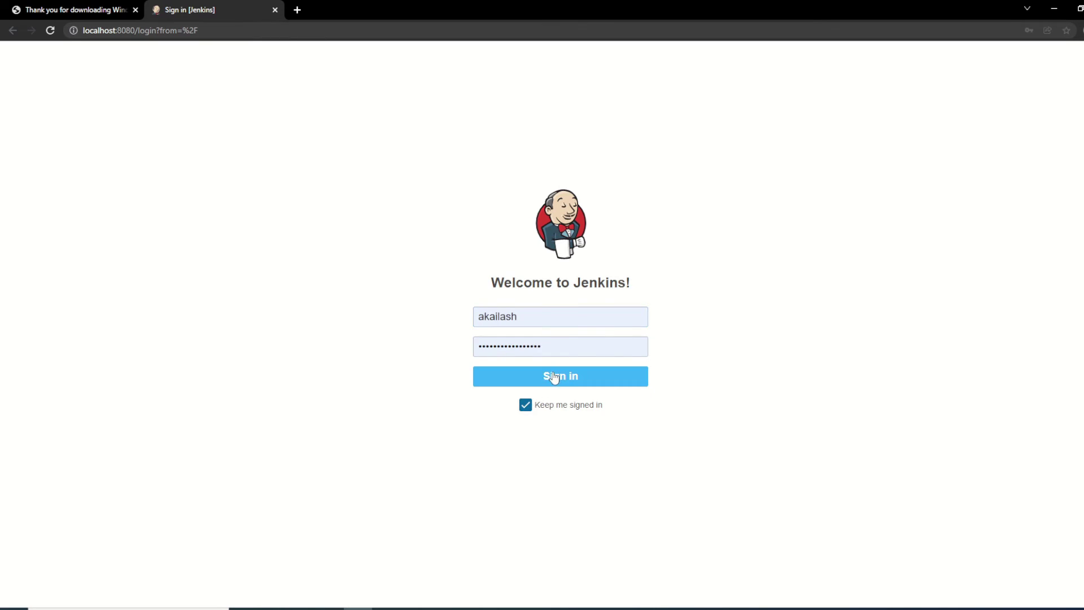
{"action": "left_click", "coordinate": [555, 376]}
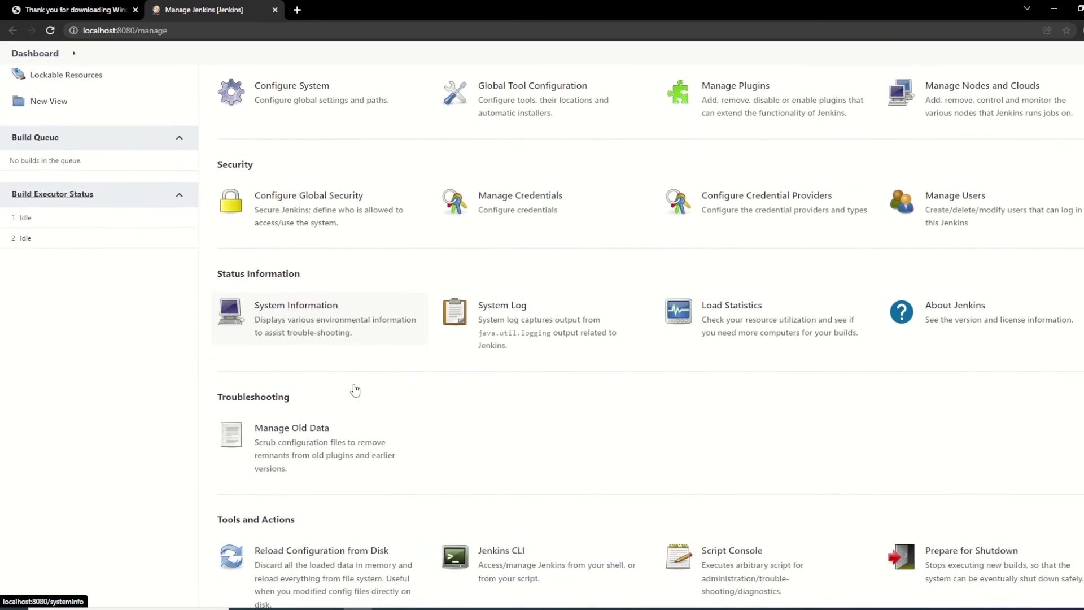
Step: Review the Manage Jenkins page from System Configuration to Tools and Actions, and log out of Jenkins
{"action": "scroll", "coordinate": [354, 388], "scroll_direction": "up", "scroll_amount": 1}
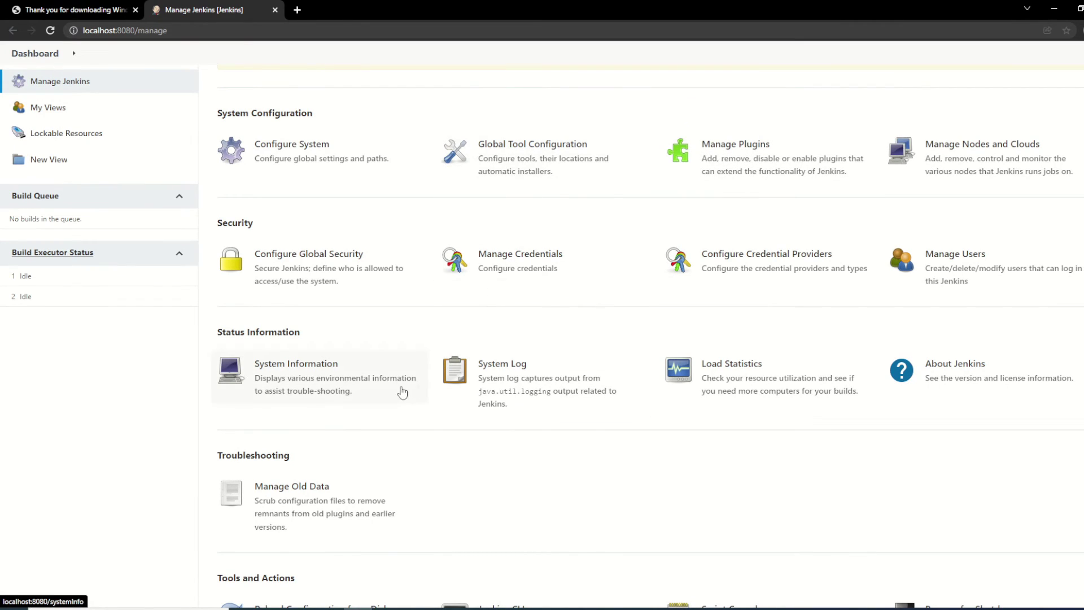
{"action": "scroll", "coordinate": [402, 390], "scroll_direction": "down", "scroll_amount": 1}
{"action": "scroll", "coordinate": [402, 389], "scroll_direction": "down", "scroll_amount": 1}
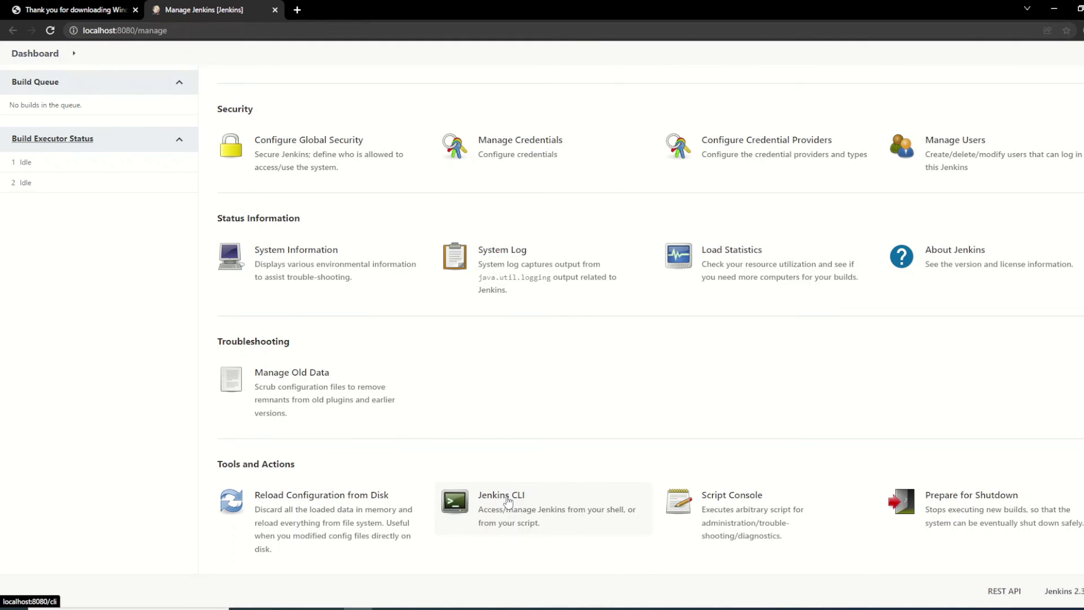
{"action": "scroll", "coordinate": [693, 472], "scroll_direction": "up", "scroll_amount": 4}
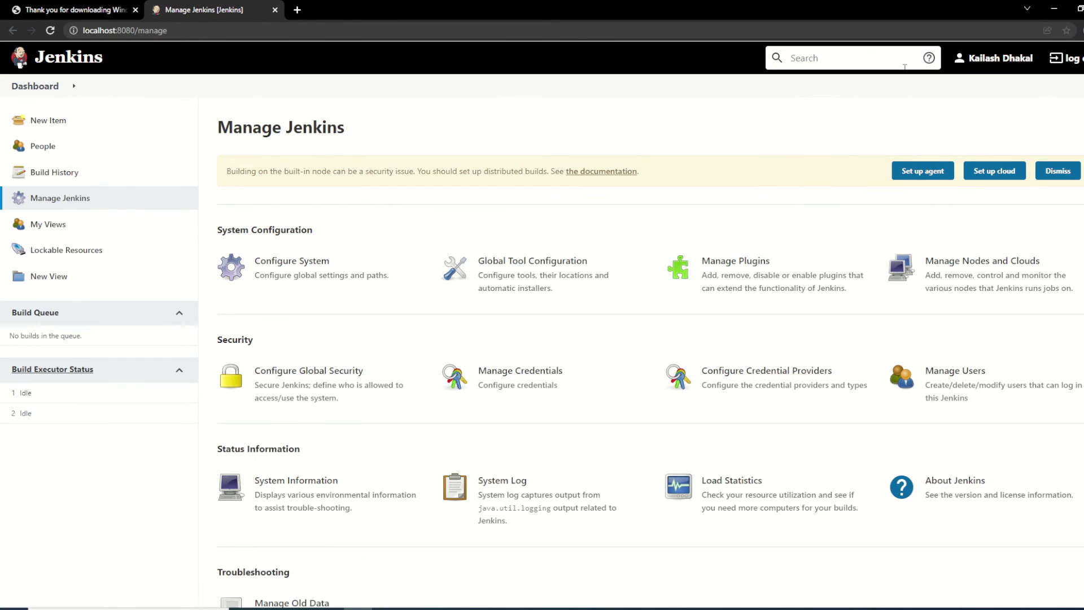
{"action": "left_click", "coordinate": [1067, 64]}
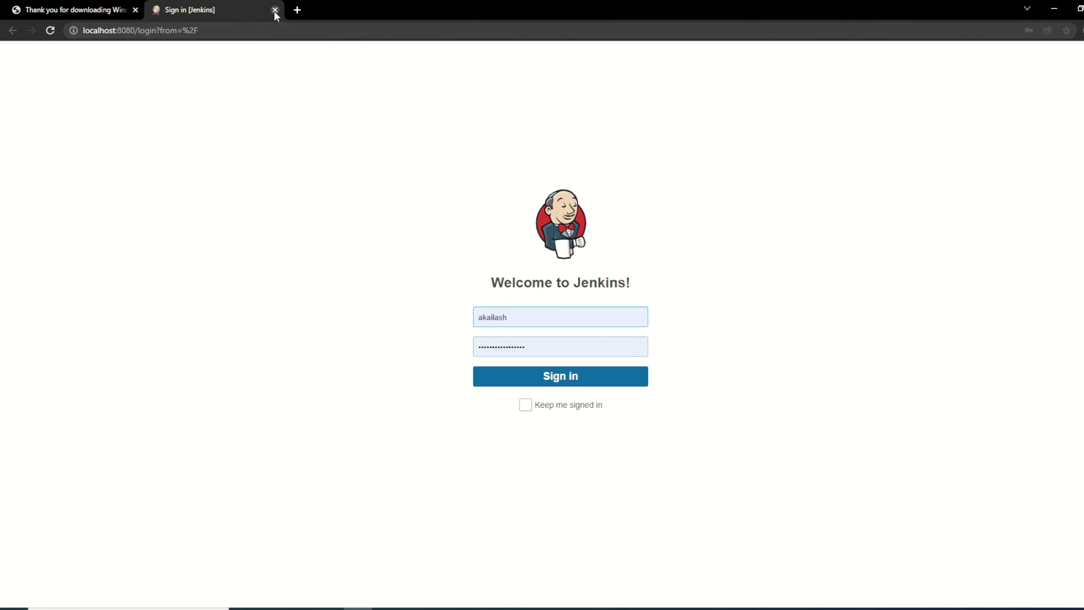